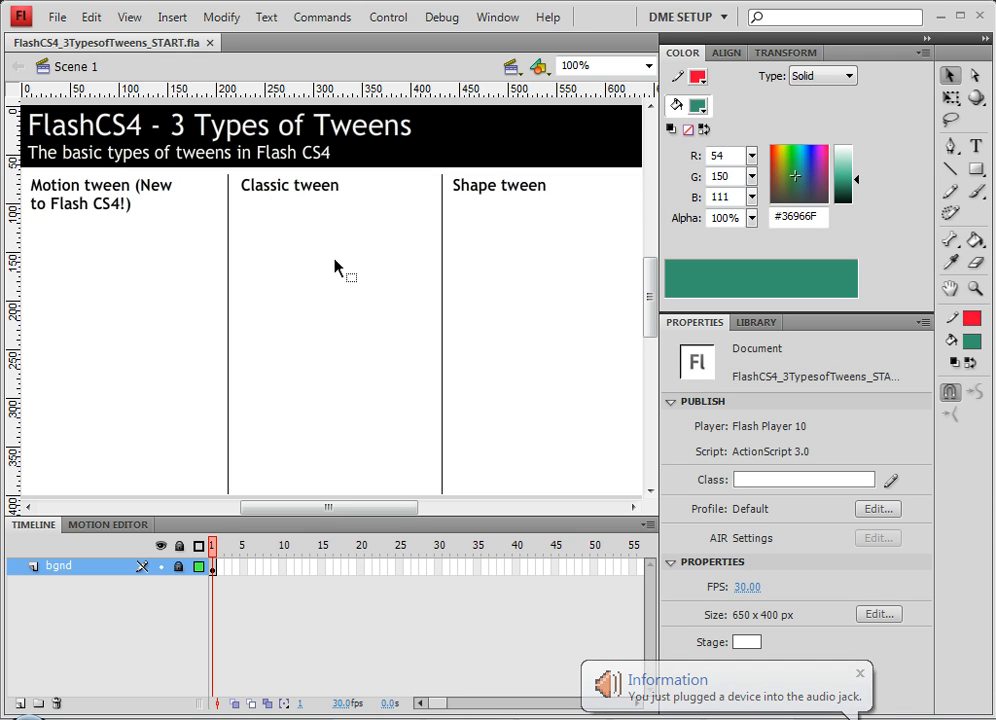
# Step: Add a new layer above the bgnd layer and name it "motion tween"
pyautogui.click(859, 673)
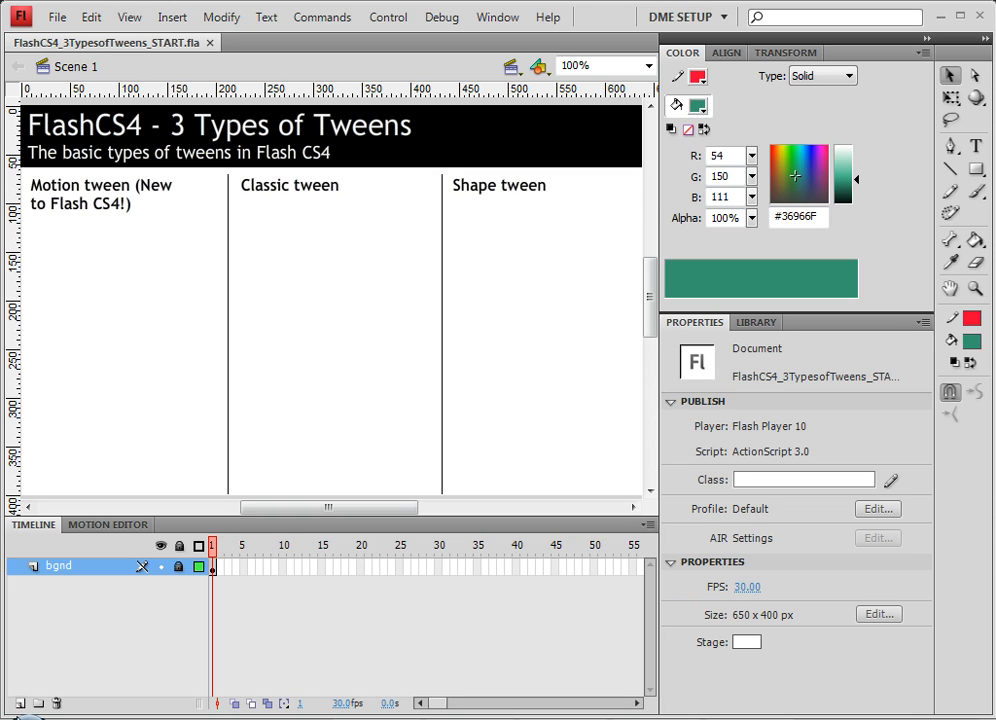
pyautogui.click(60, 568)
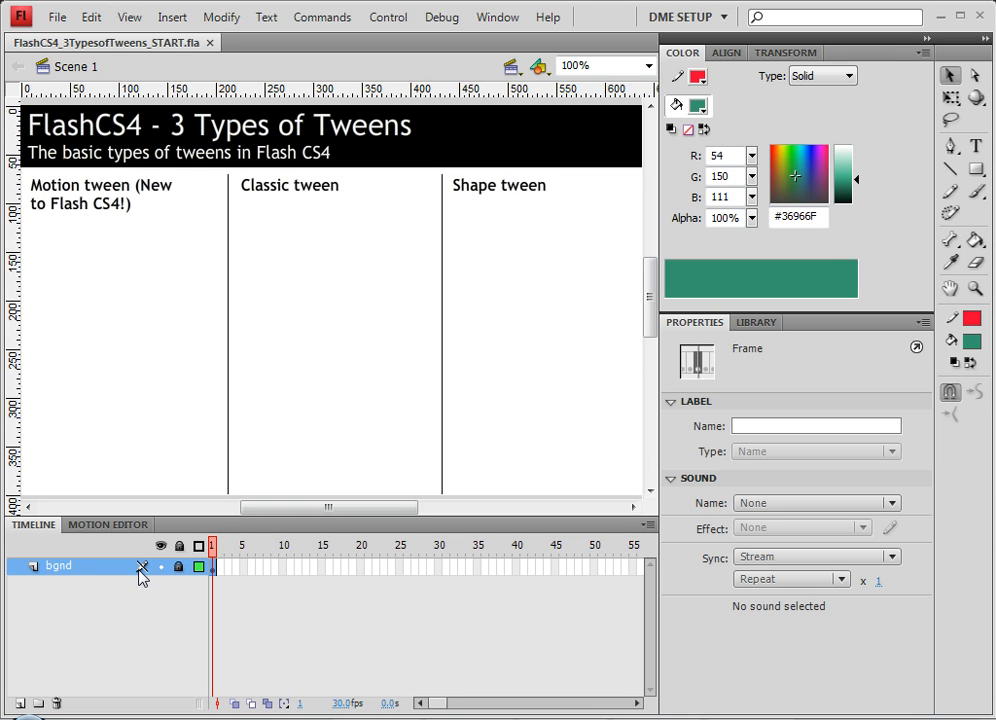
pyautogui.click(19, 703)
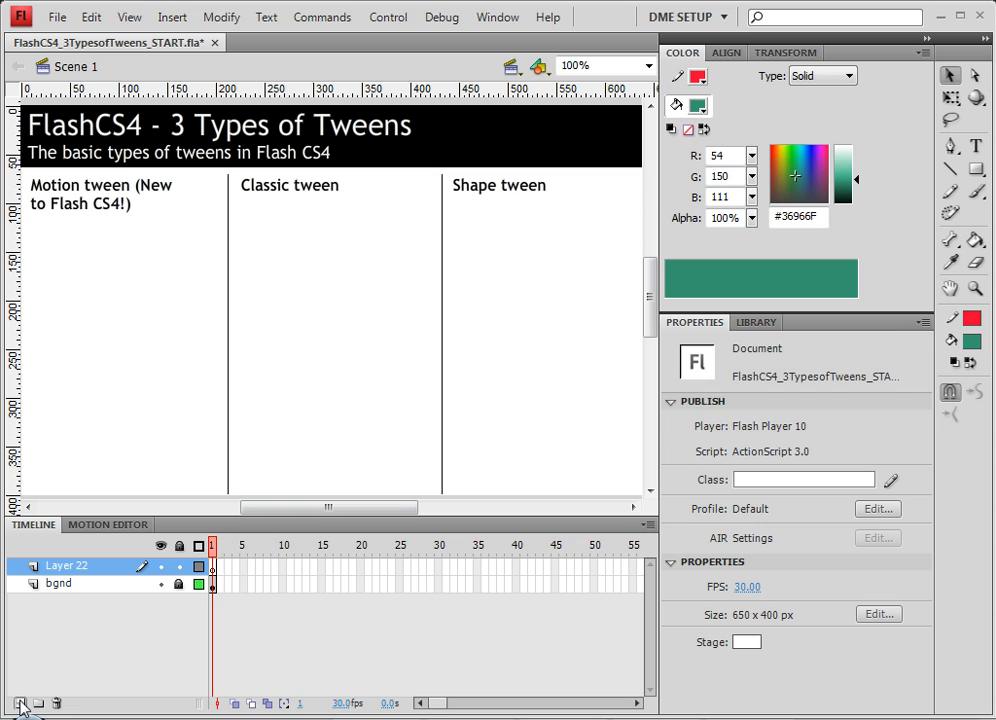
pyautogui.doubleClick(79, 570)
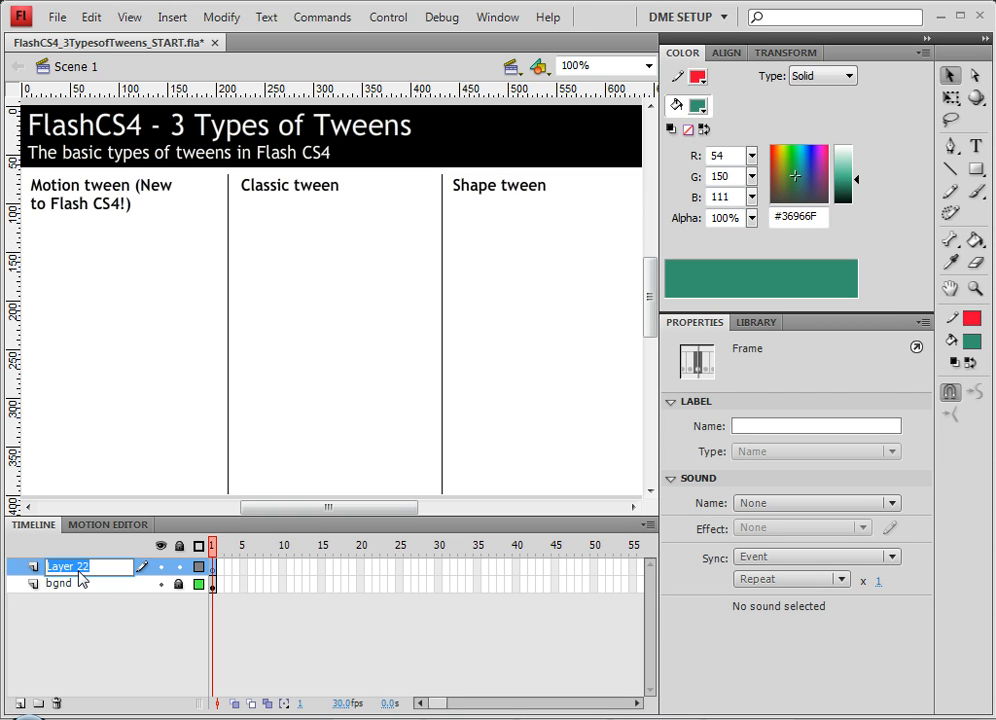
pyautogui.write('motion tween')
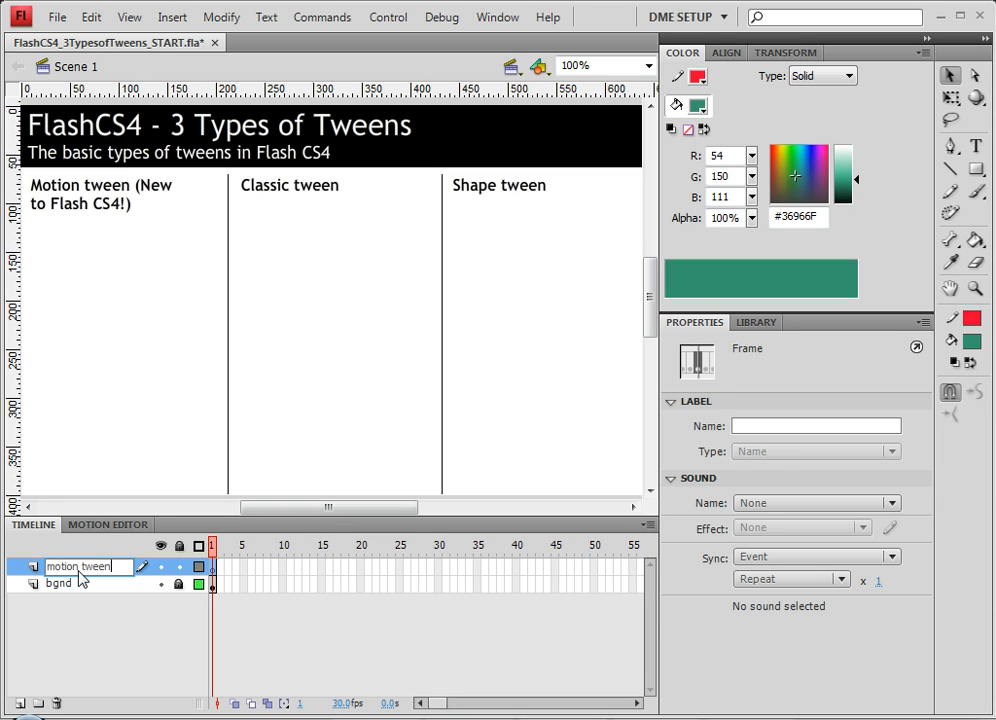
pyautogui.press('Return')
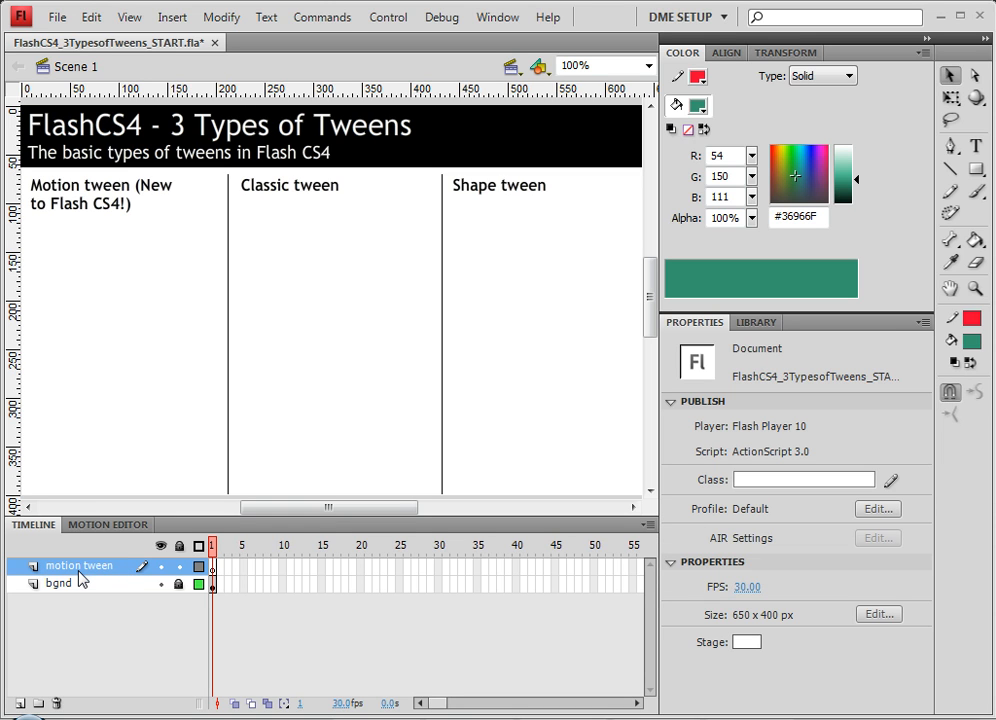
# Step: Draw a green square about 92 px wide with the Rectangle tool and position it in the Motion tween column at about X 58, Y 155
pyautogui.click(976, 170)
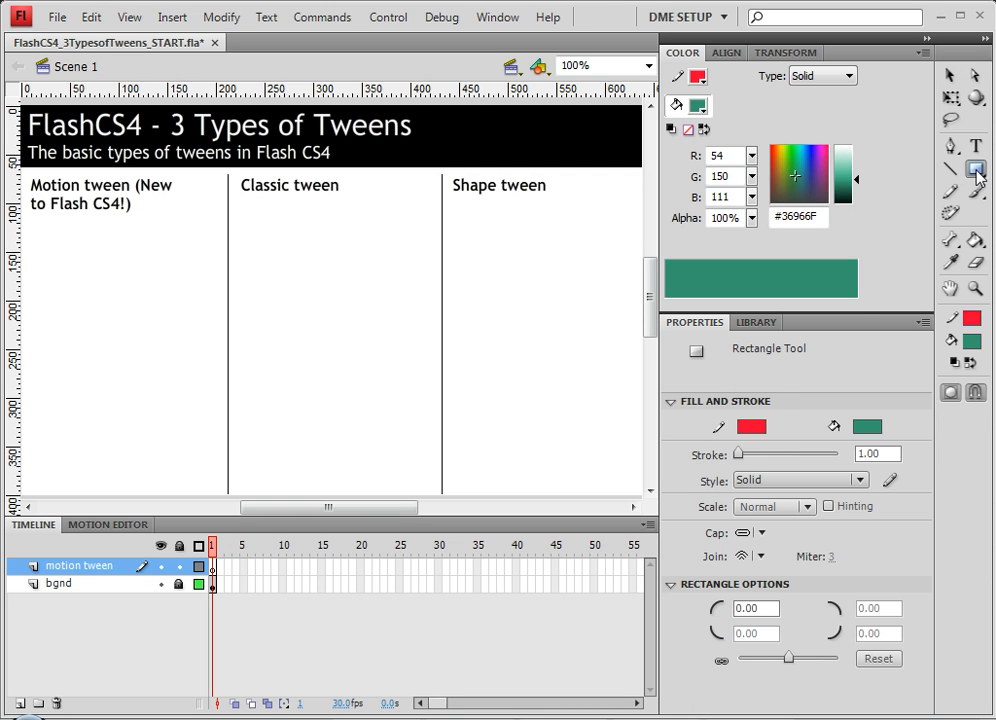
pyautogui.moveTo(72, 264)
pyautogui.mouseDown()
pyautogui.moveTo(103, 311)
pyautogui.moveTo(163, 352)
pyautogui.mouseUp()
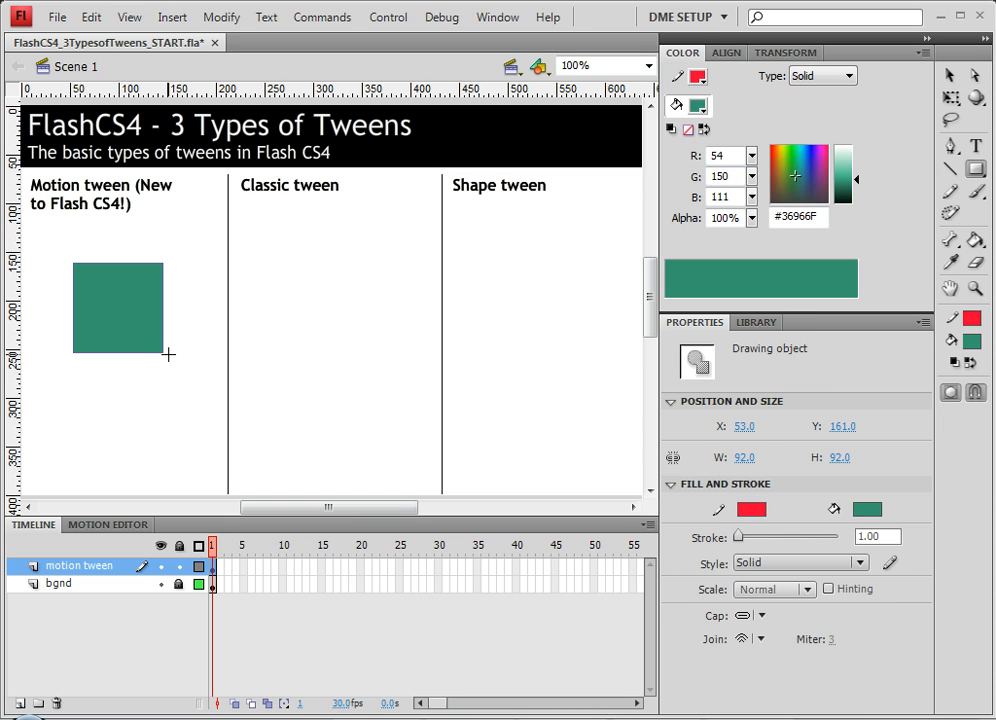
pyautogui.click(950, 75)
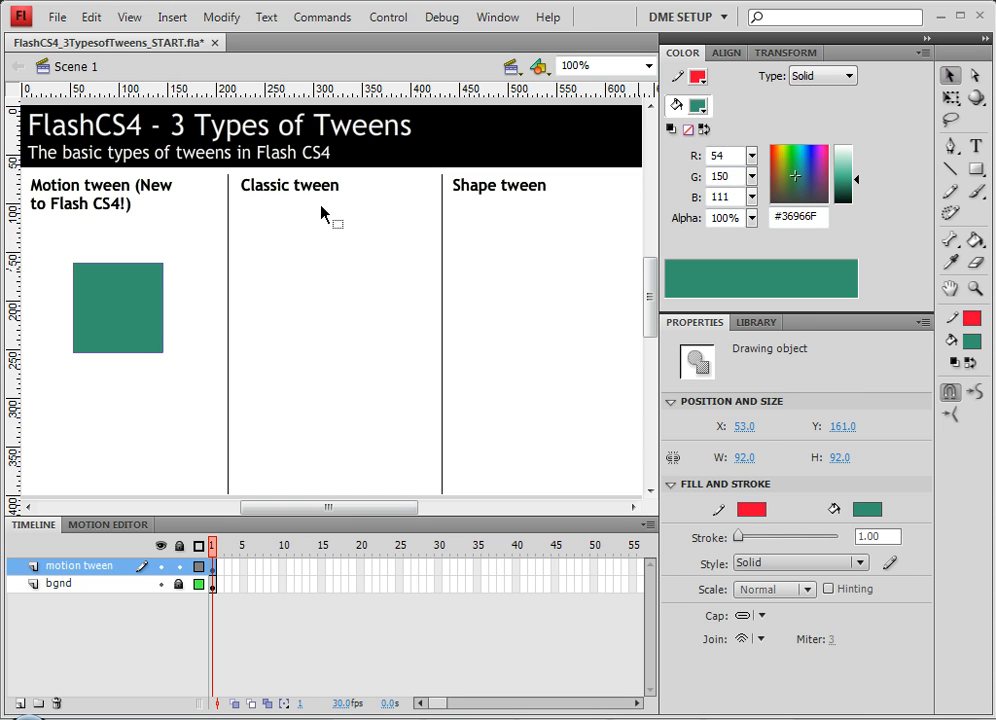
pyautogui.moveTo(122, 300)
pyautogui.mouseDown()
pyautogui.moveTo(147, 289)
pyautogui.moveTo(137, 294)
pyautogui.mouseUp()
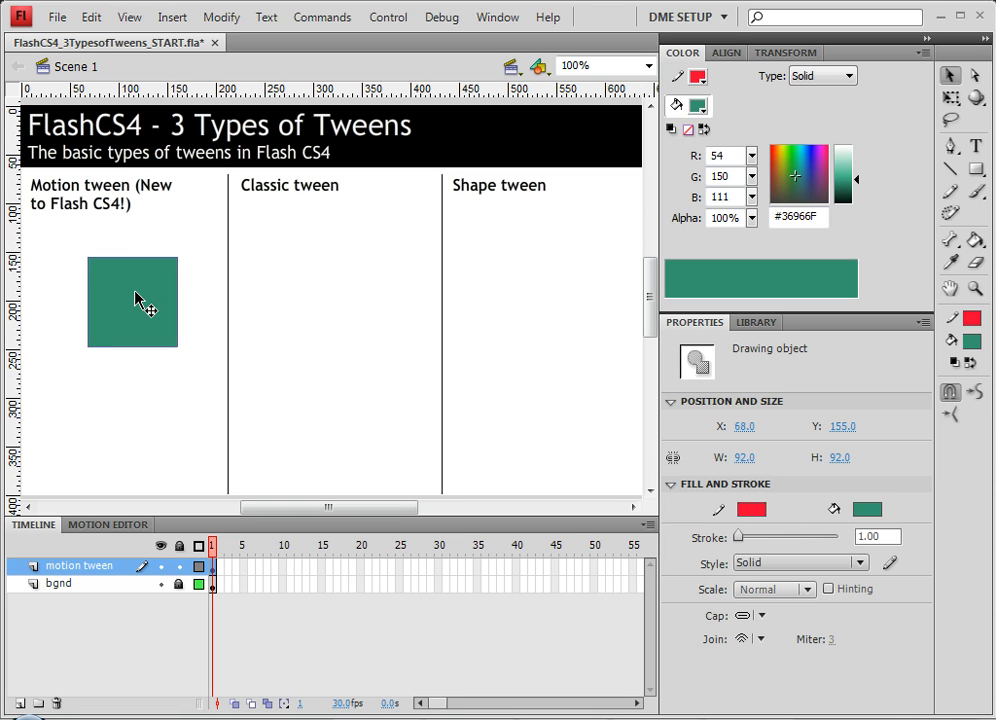
pyautogui.hotkey('shift', 'Left')
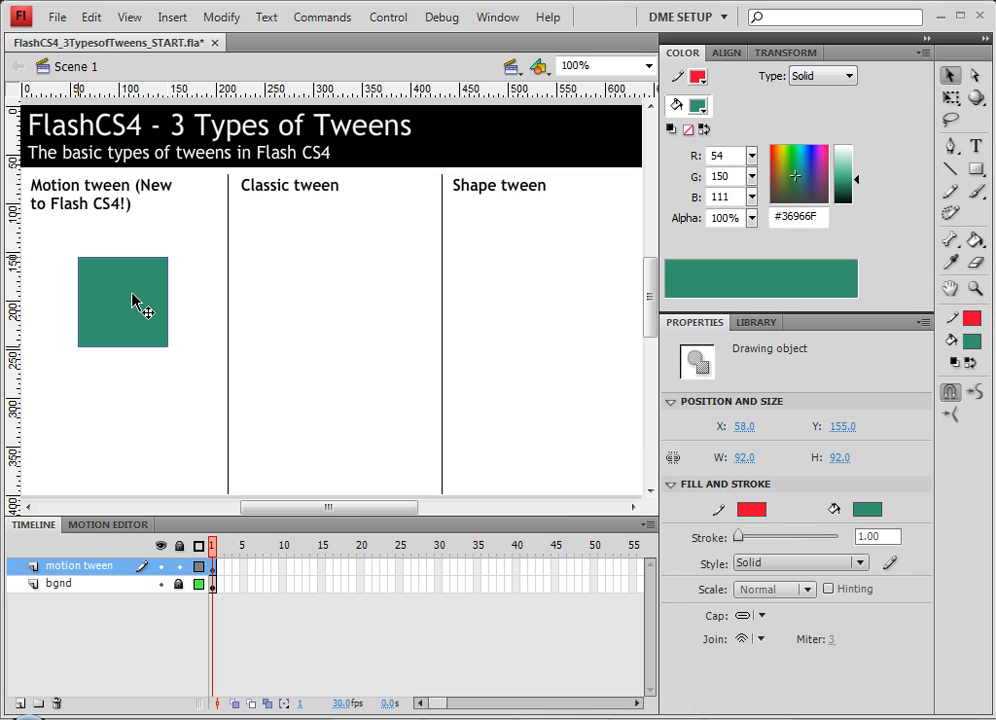
# Step: Create a motion tween on the green square, accepting its conversion to a symbol
pyautogui.rightClick(133, 298)
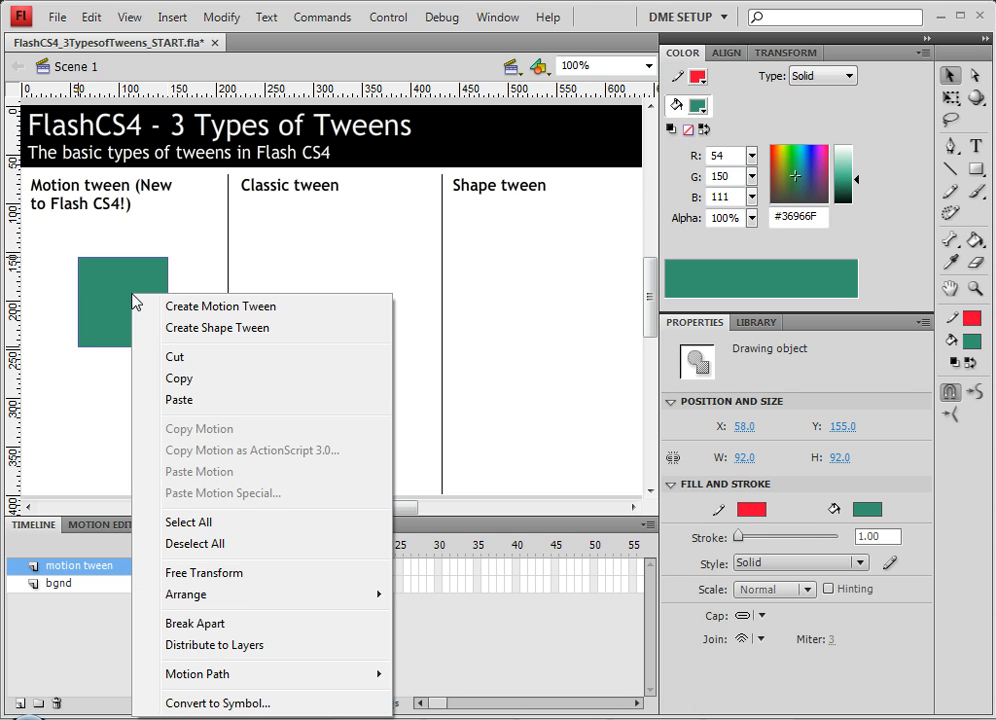
pyautogui.click(110, 569)
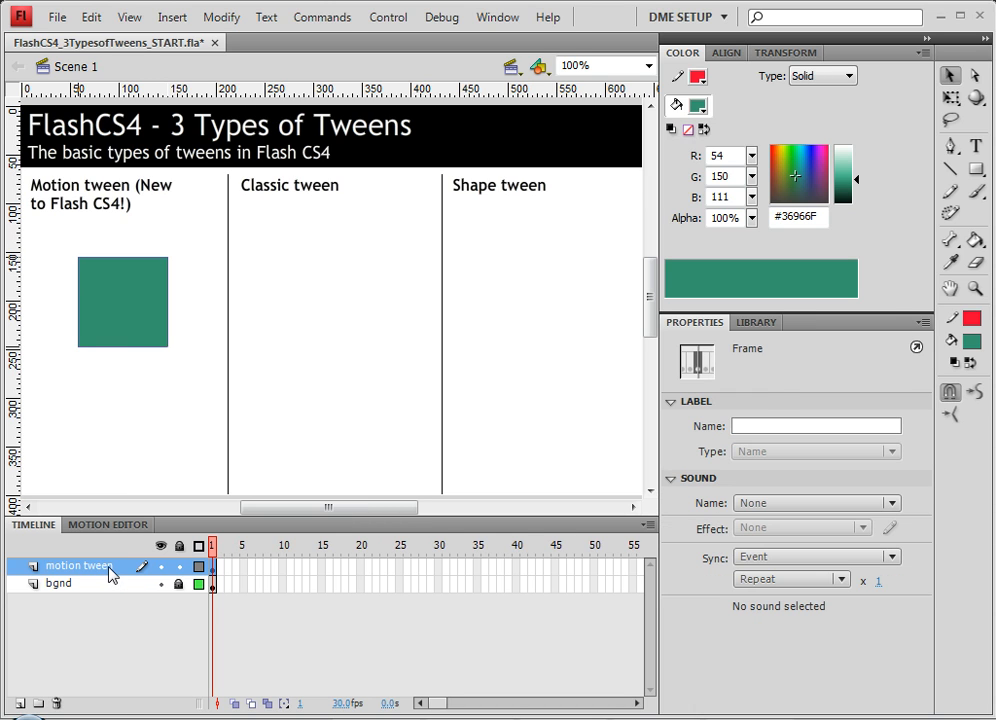
pyautogui.rightClick(214, 574)
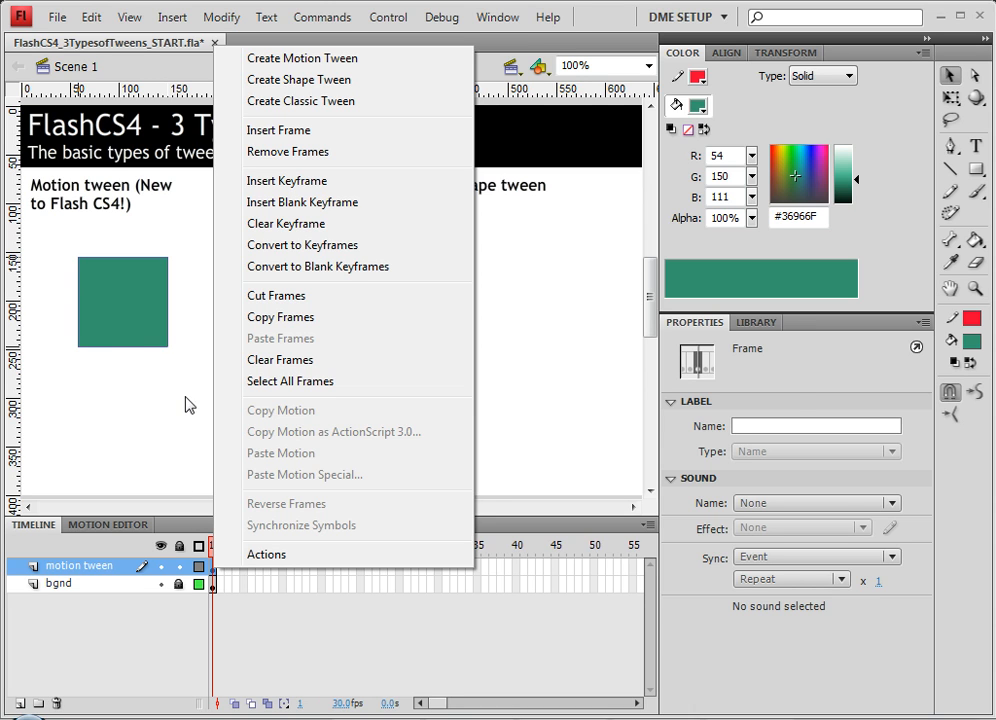
pyautogui.click(138, 323)
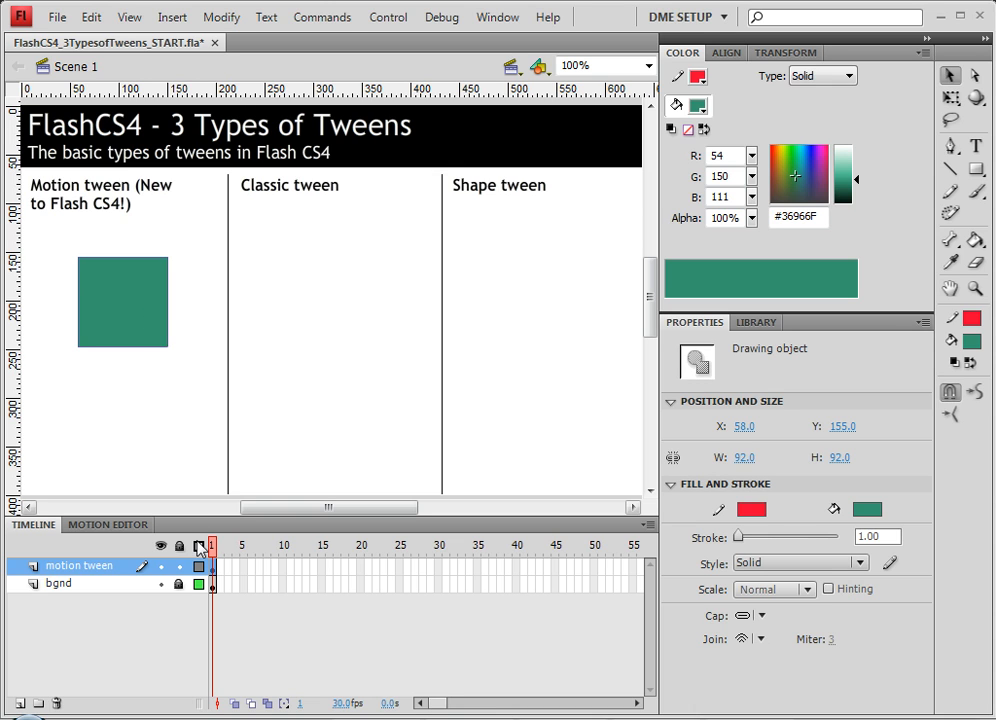
pyautogui.rightClick(157, 297)
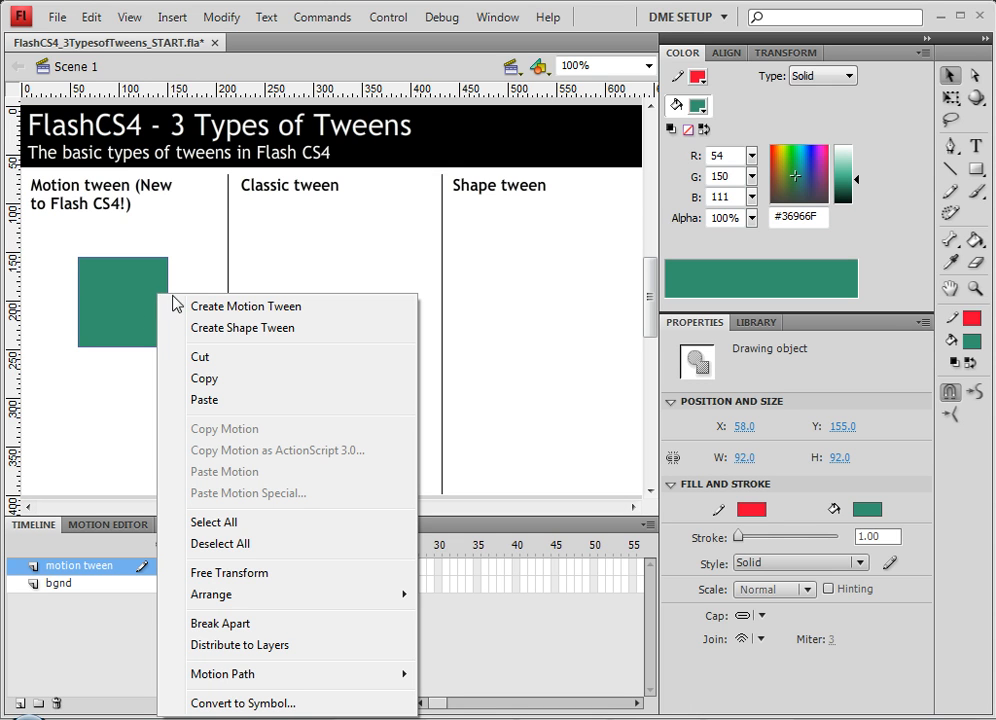
pyautogui.click(234, 312)
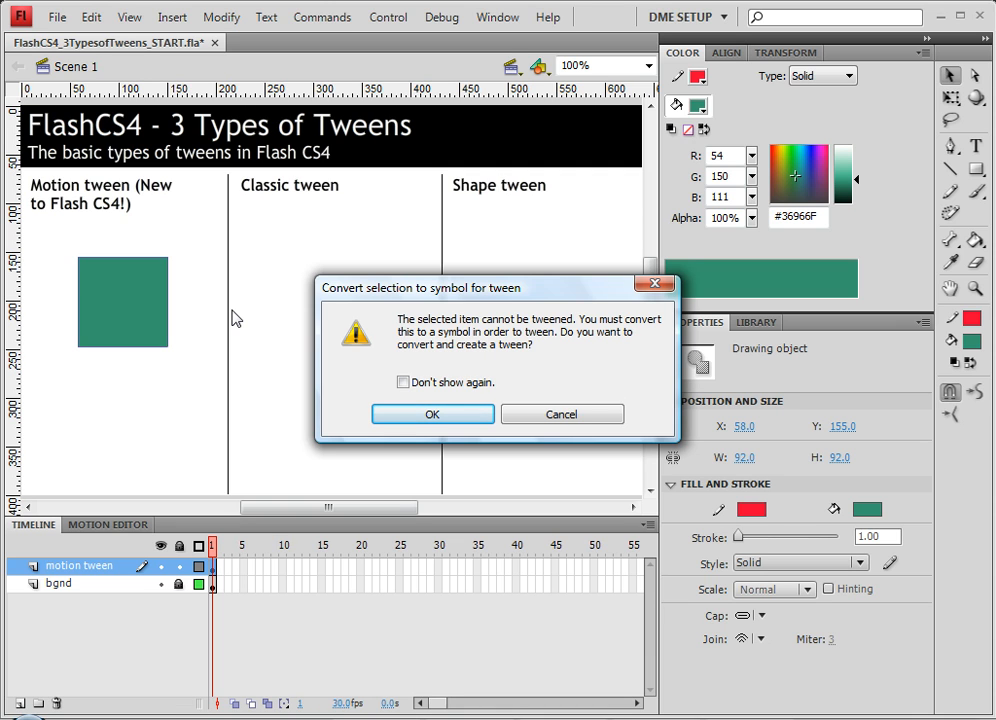
pyautogui.click(462, 414)
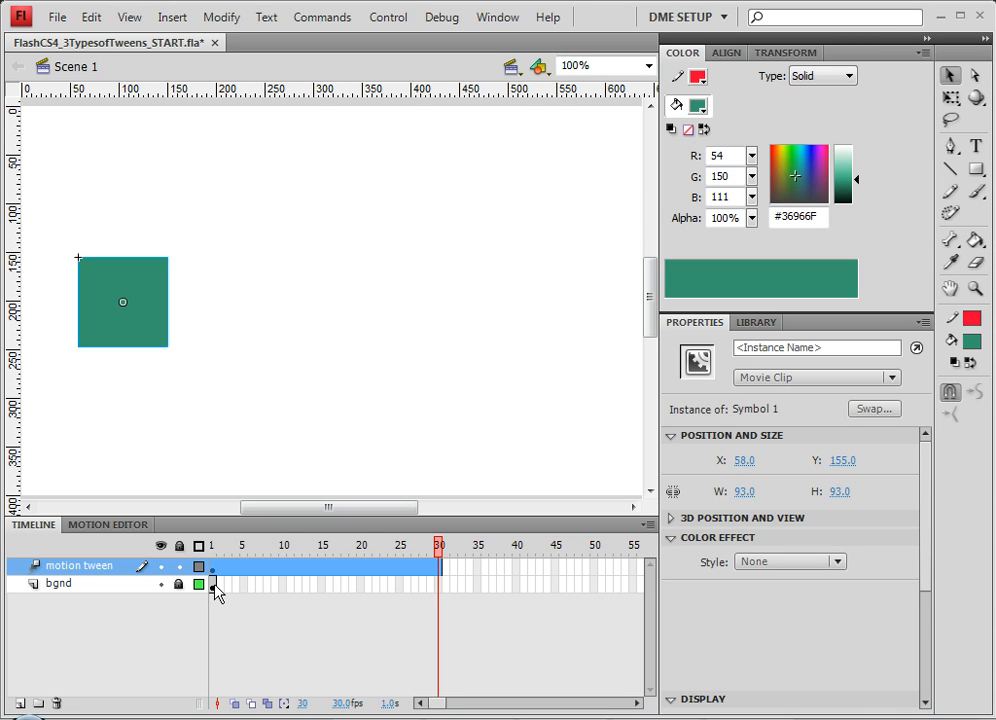
# Step: Extend the bgnd layer to frame 30 by inserting a frame there
pyautogui.rightClick(440, 594)
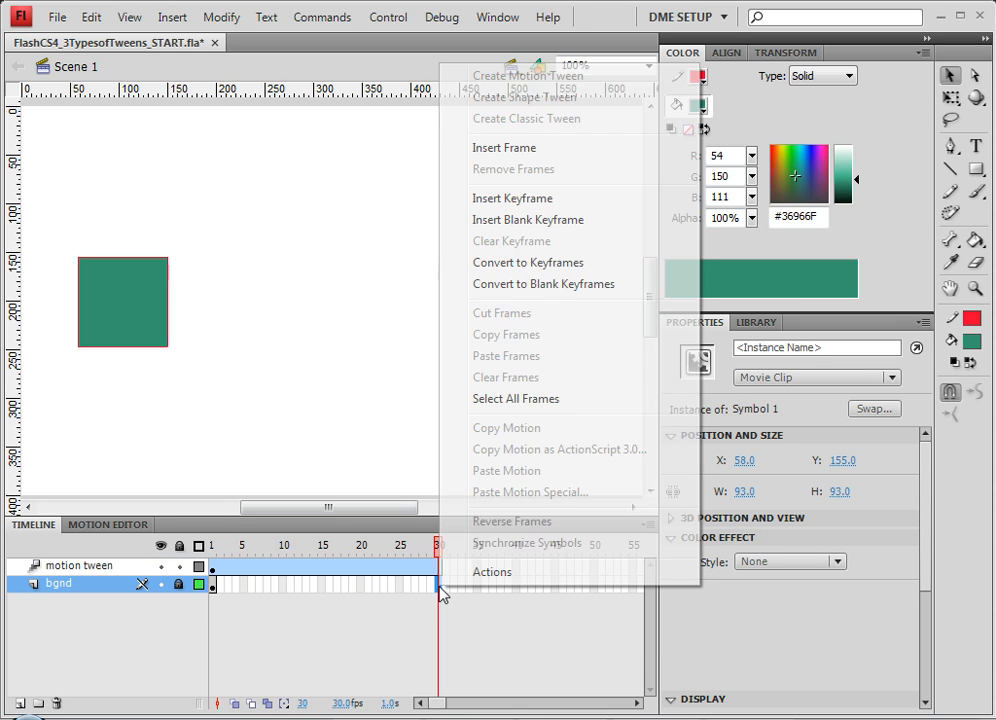
pyautogui.click(491, 155)
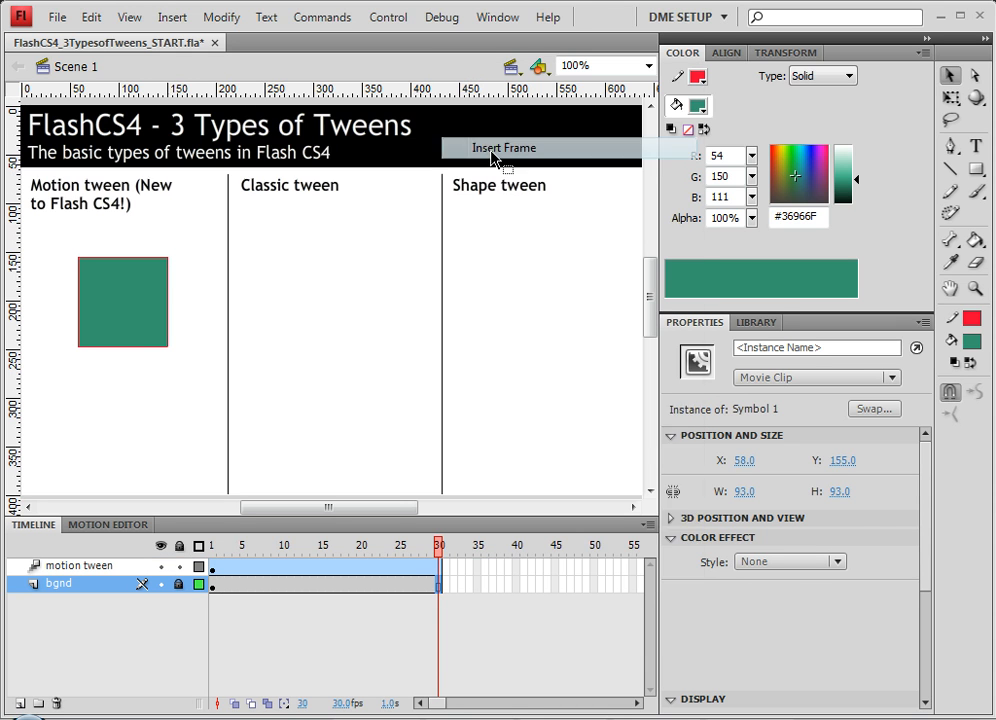
pyautogui.moveTo(441, 553)
pyautogui.mouseDown()
pyautogui.moveTo(211, 542)
pyautogui.moveTo(448, 553)
pyautogui.mouseUp()
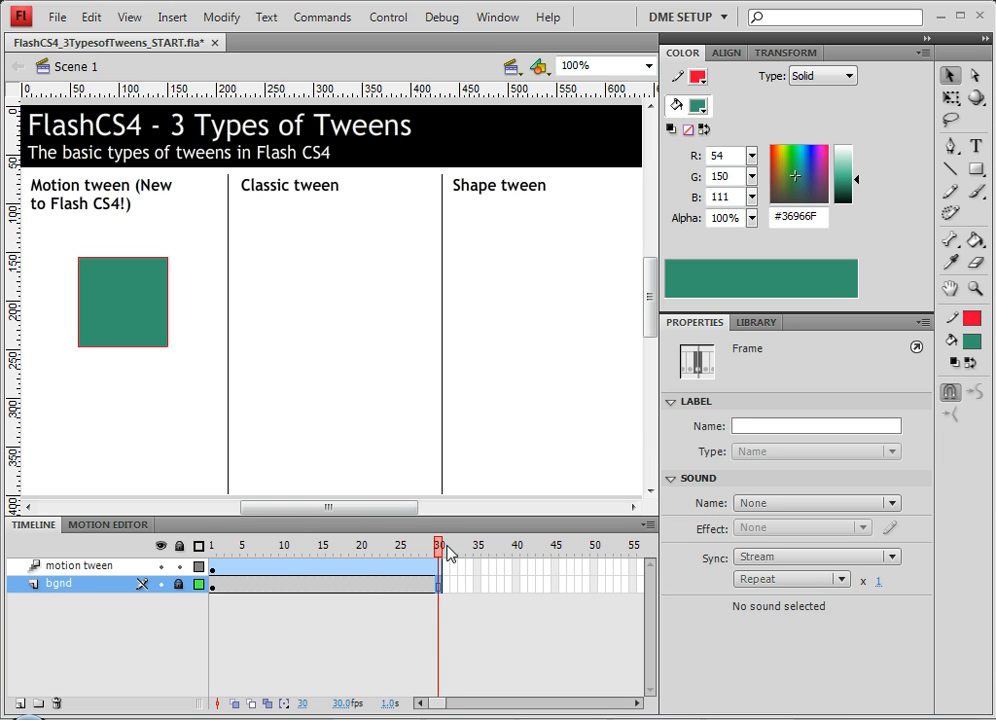
# Step: Rename the square's symbol in the library as "green box"
pyautogui.click(254, 567)
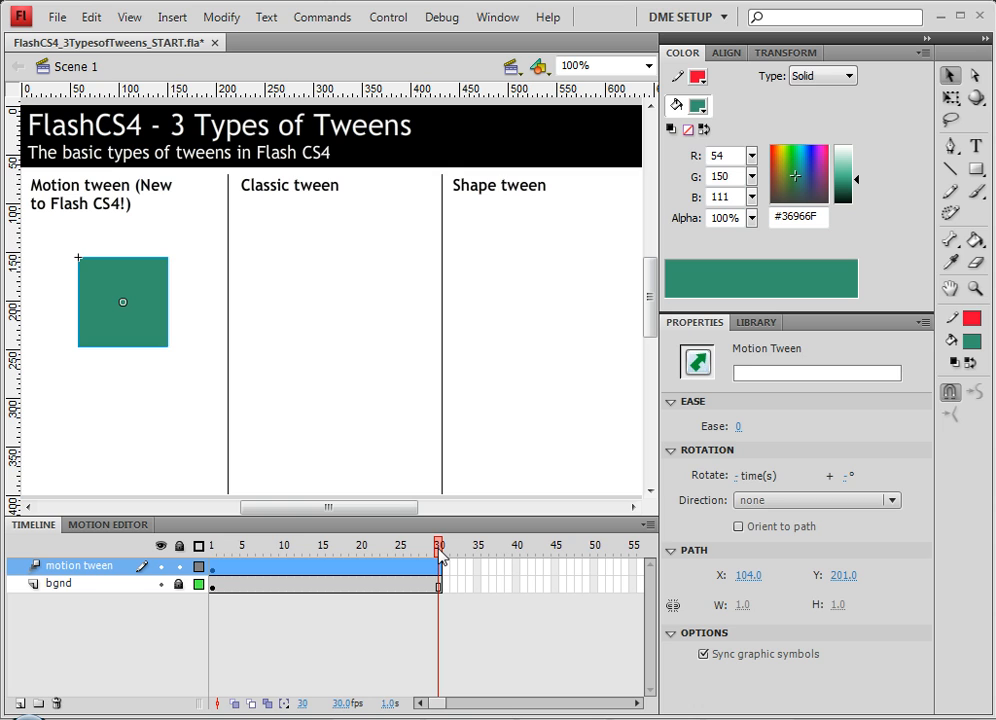
pyautogui.click(757, 323)
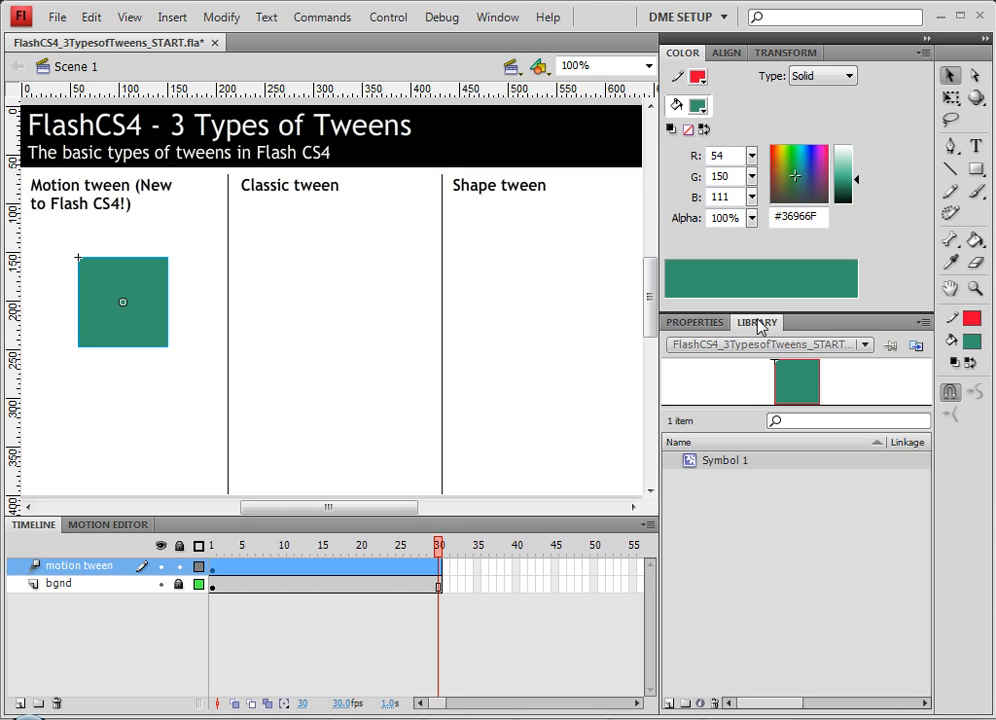
pyautogui.click(722, 465)
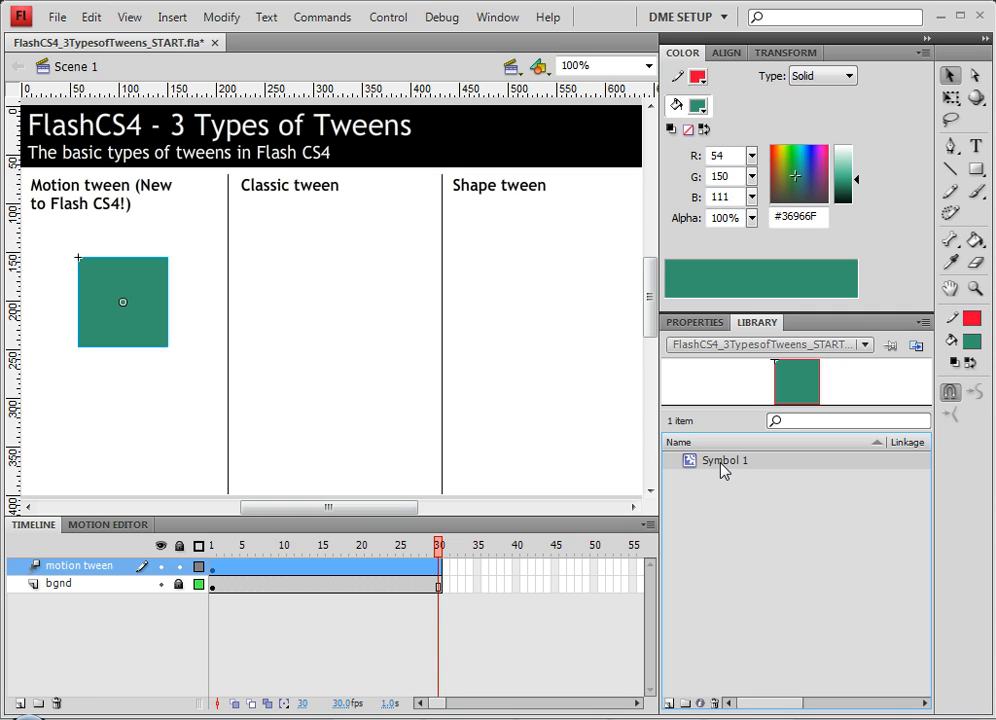
pyautogui.doubleClick(721, 463)
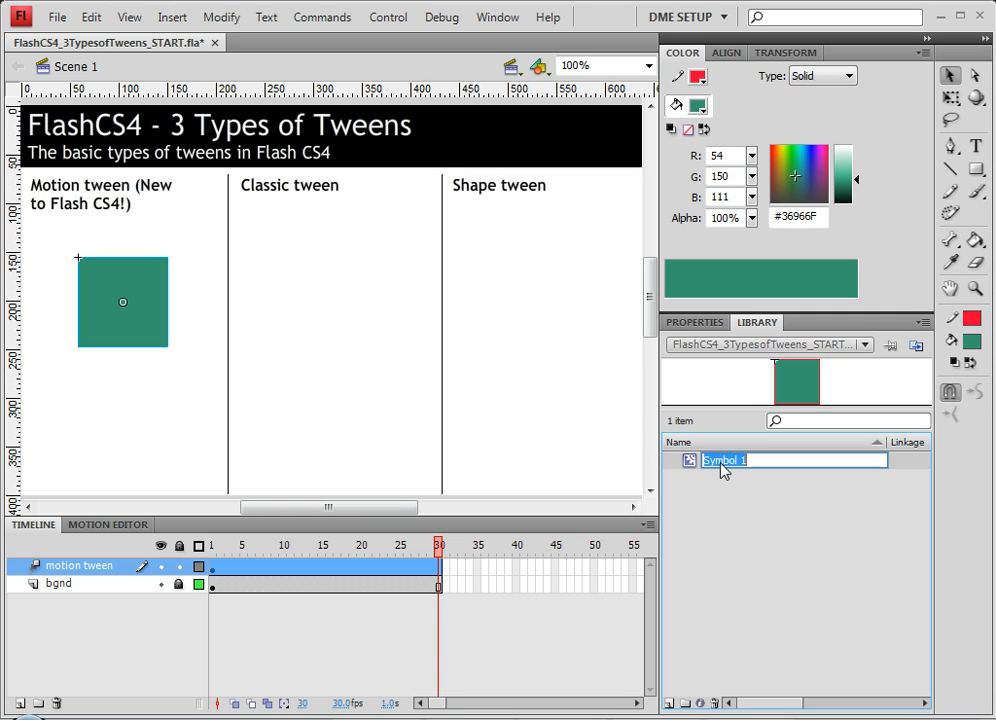
pyautogui.write('green box')
pyautogui.press('Return')
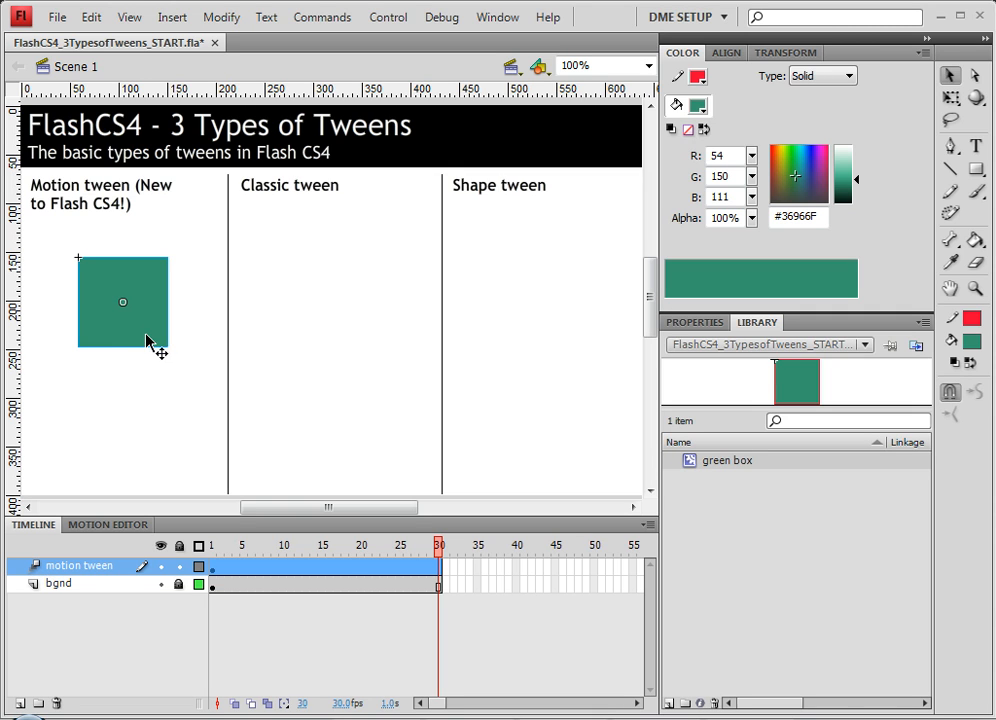
# Step: Scrub through the tween to frame 30 and move the green box down to the lower end of the Motion tween column
pyautogui.click(236, 545)
pyautogui.moveTo(236, 545); pyautogui.dragTo(447, 543)
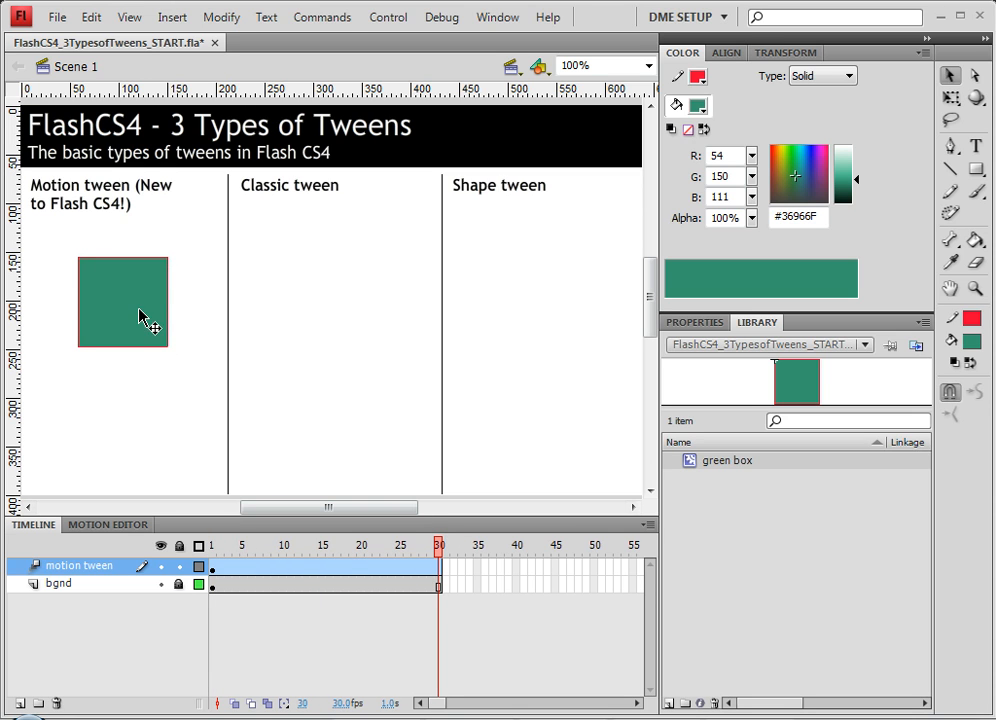
pyautogui.moveTo(140, 316); pyautogui.dragTo(172, 452)
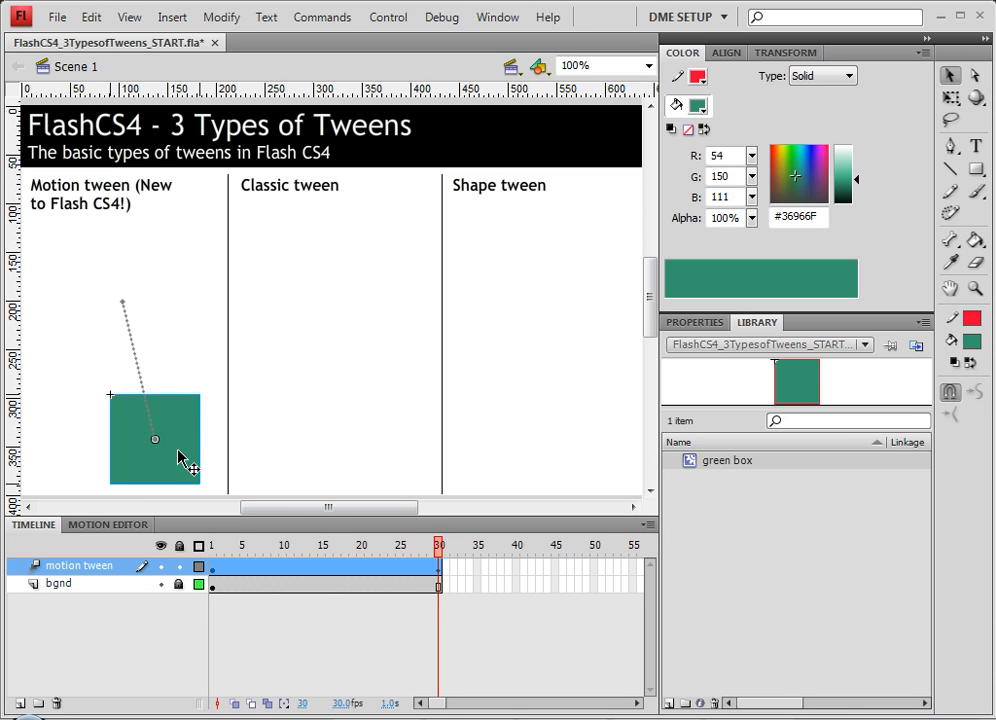
# Step: Skew and rotate the green box at frame 30 with Free Transform into a wide slanted parallelogram
pyautogui.click(951, 97)
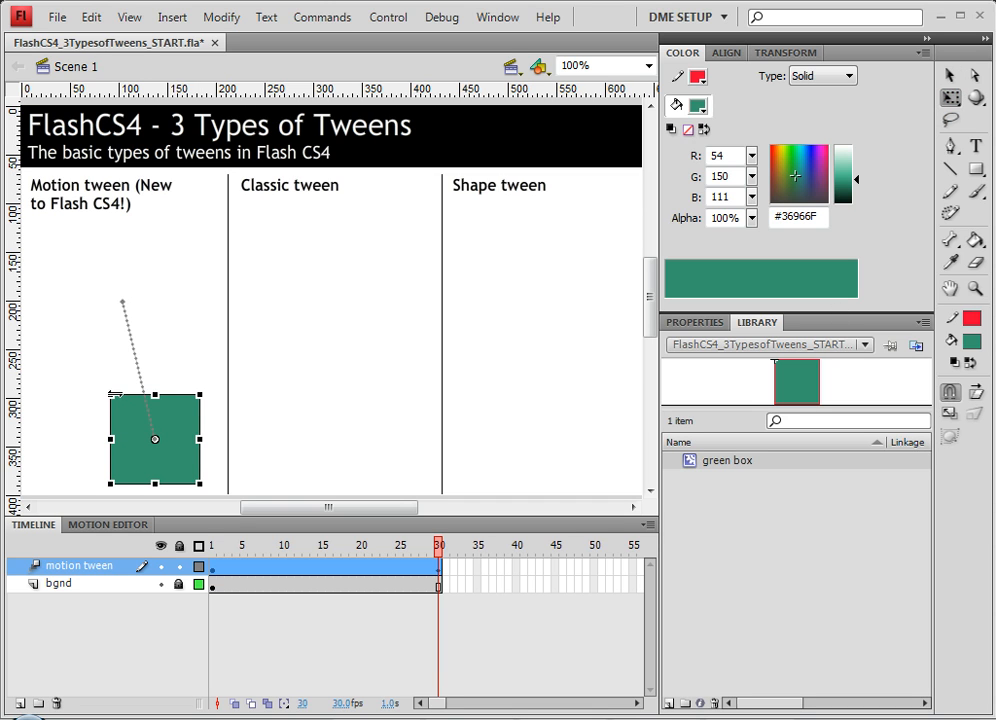
pyautogui.moveTo(116, 397); pyautogui.dragTo(97, 393)
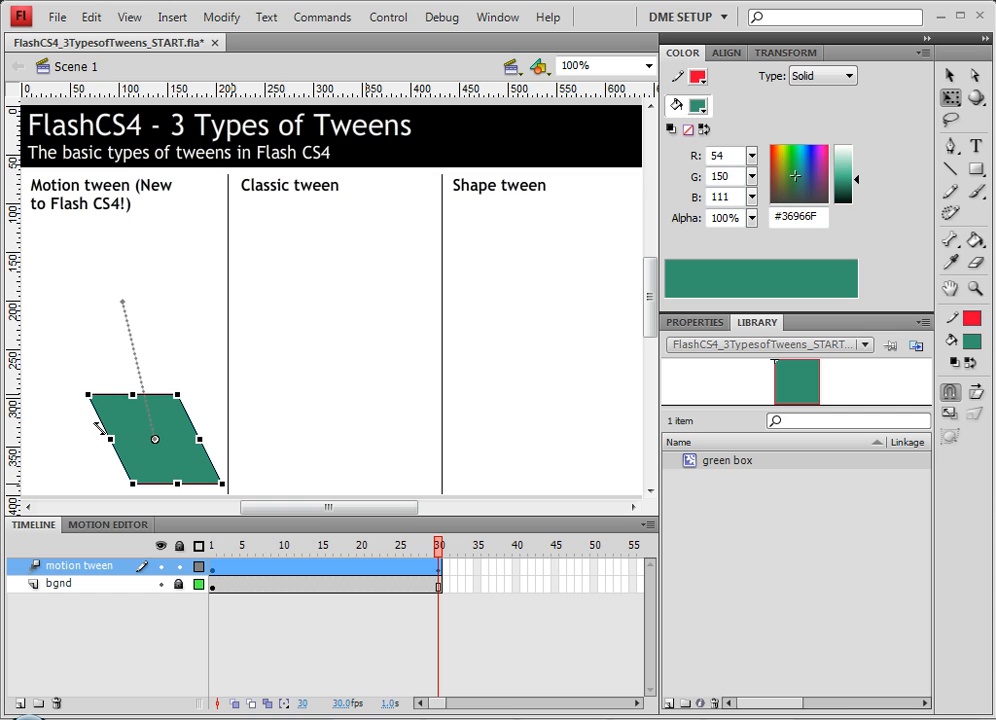
pyautogui.moveTo(100, 428); pyautogui.dragTo(104, 476)
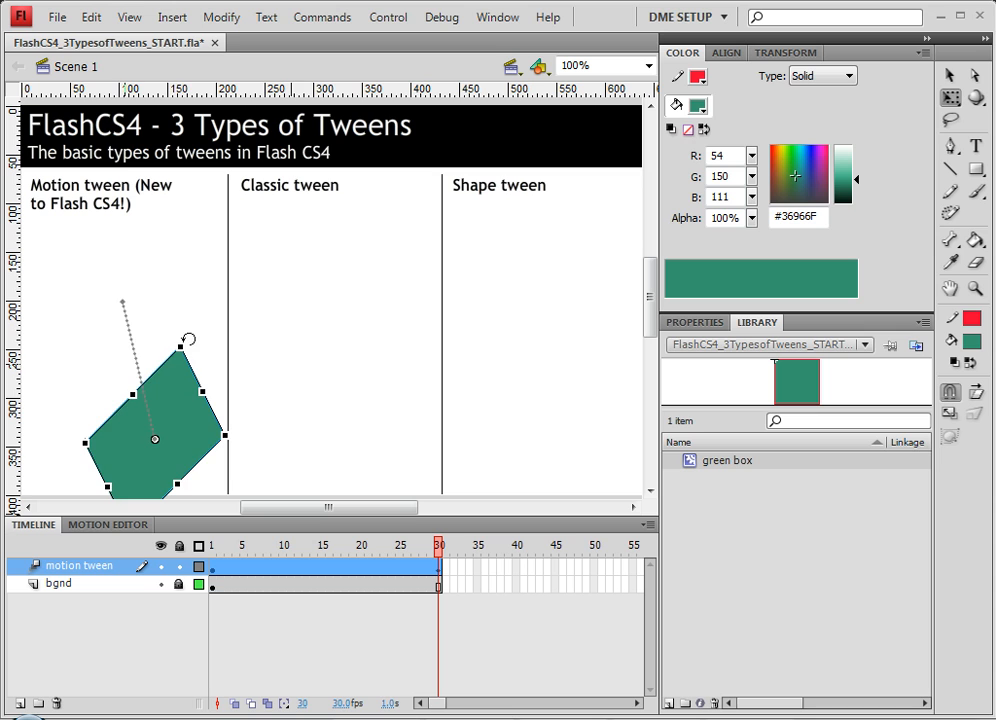
pyautogui.moveTo(187, 338); pyautogui.dragTo(246, 390)
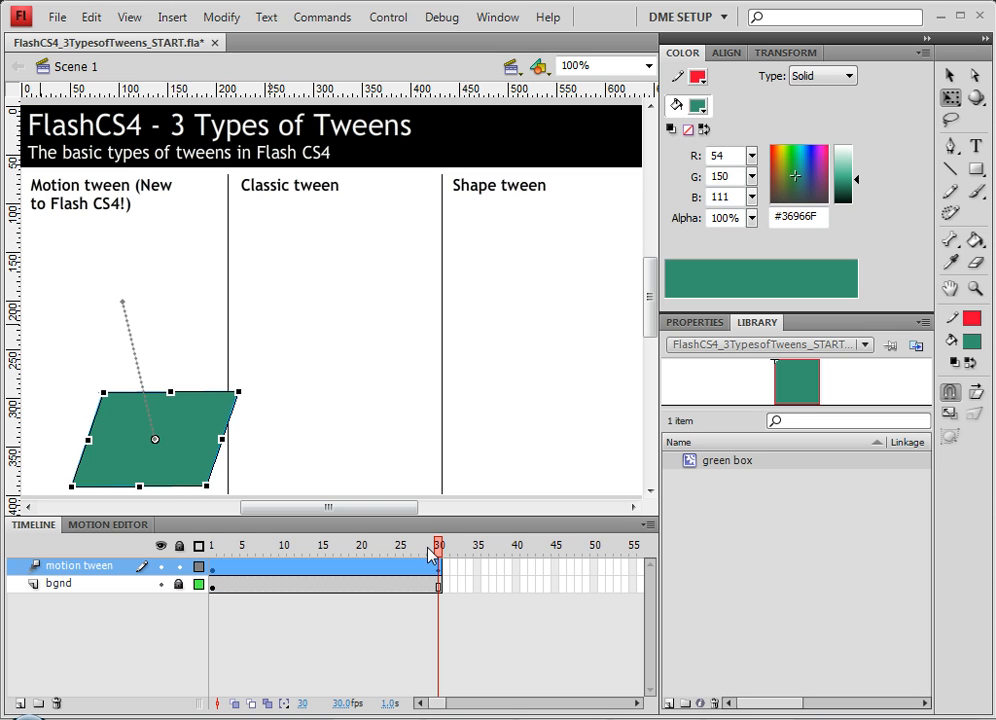
# Step: At frame 19, move the green box up just below the Motion tween heading, then shrink and rotate it
pyautogui.moveTo(438, 545); pyautogui.dragTo(352, 548)
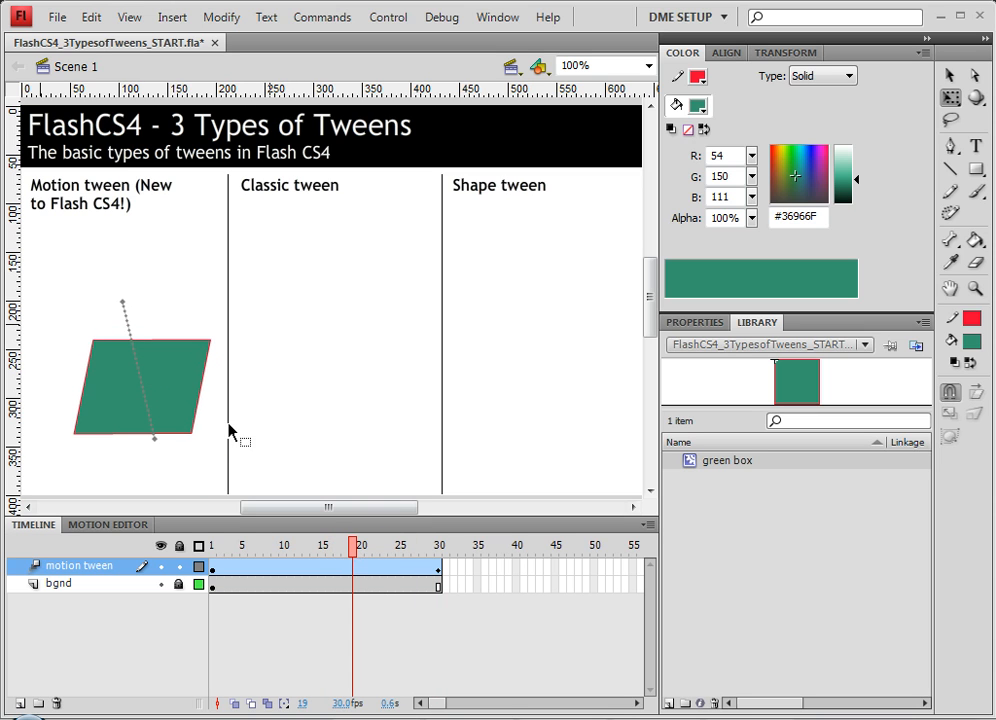
pyautogui.moveTo(183, 405); pyautogui.dragTo(186, 287)
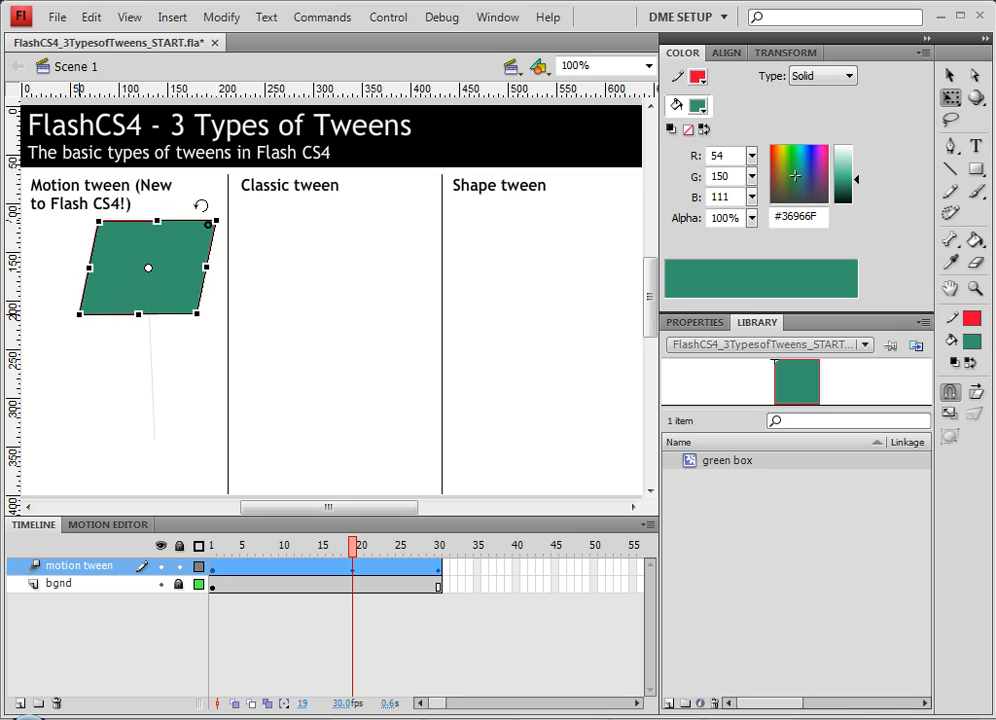
pyautogui.moveTo(200, 202); pyautogui.dragTo(171, 251)
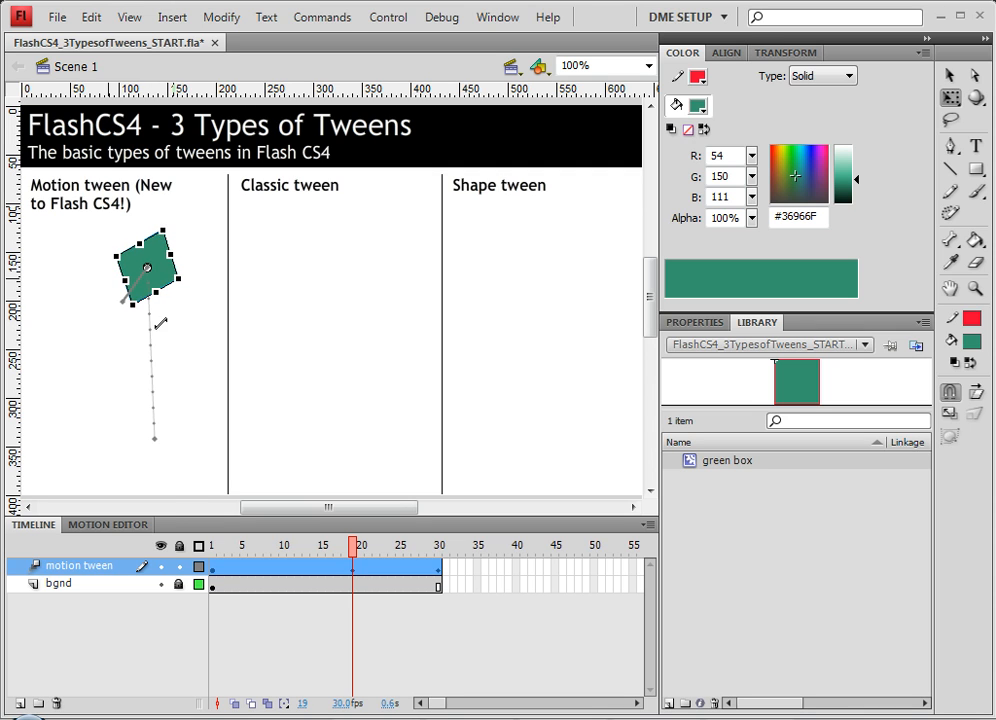
# Step: At frame 10, move the green box down to the lower left part of the Motion tween column
pyautogui.click(272, 553)
pyautogui.click(283, 553)
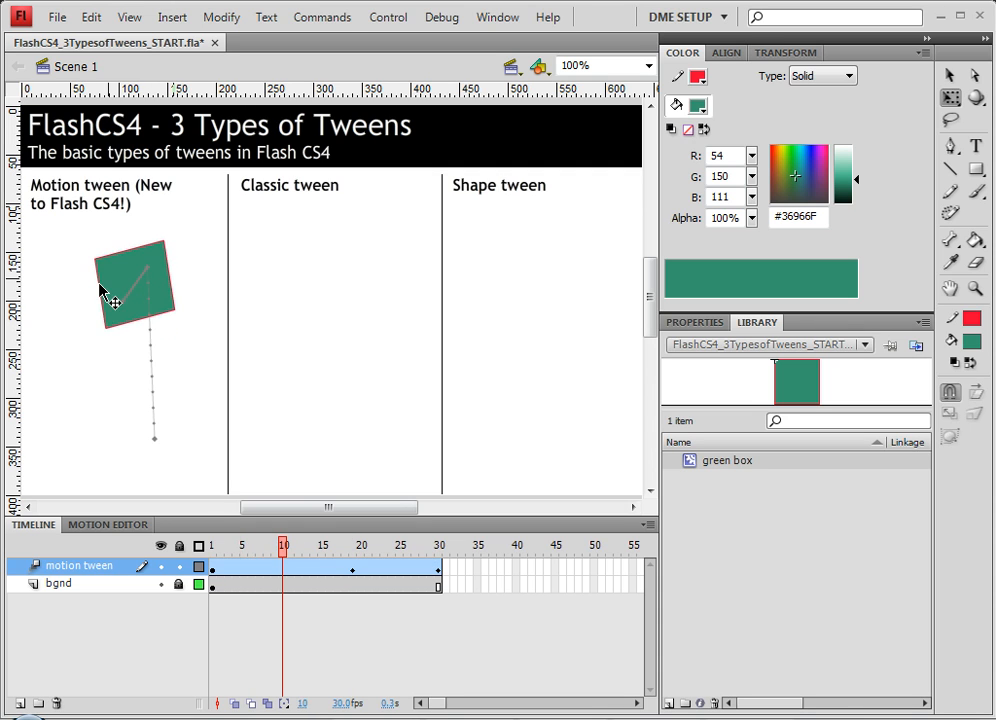
pyautogui.moveTo(115, 295); pyautogui.dragTo(59, 424)
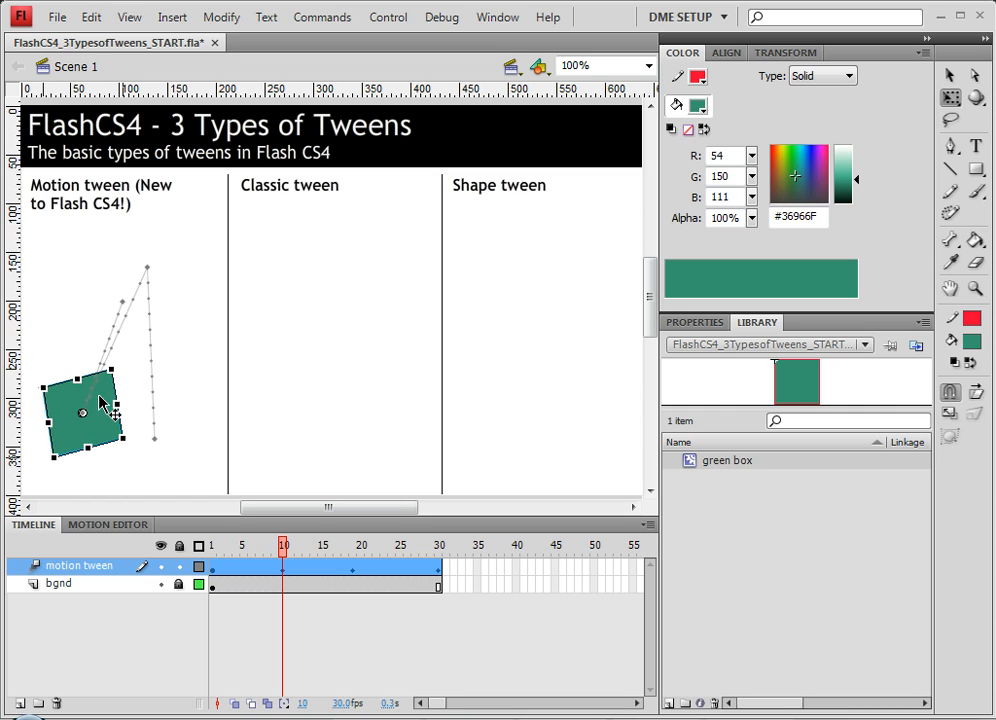
pyautogui.moveTo(137, 364); pyautogui.dragTo(134, 441)
# Step: Step through the motion tween's keyframes at frames 10, 19, 30 and 1, and inspect the matching points on the motion path
pyautogui.moveTo(284, 550); pyautogui.dragTo(285, 580)
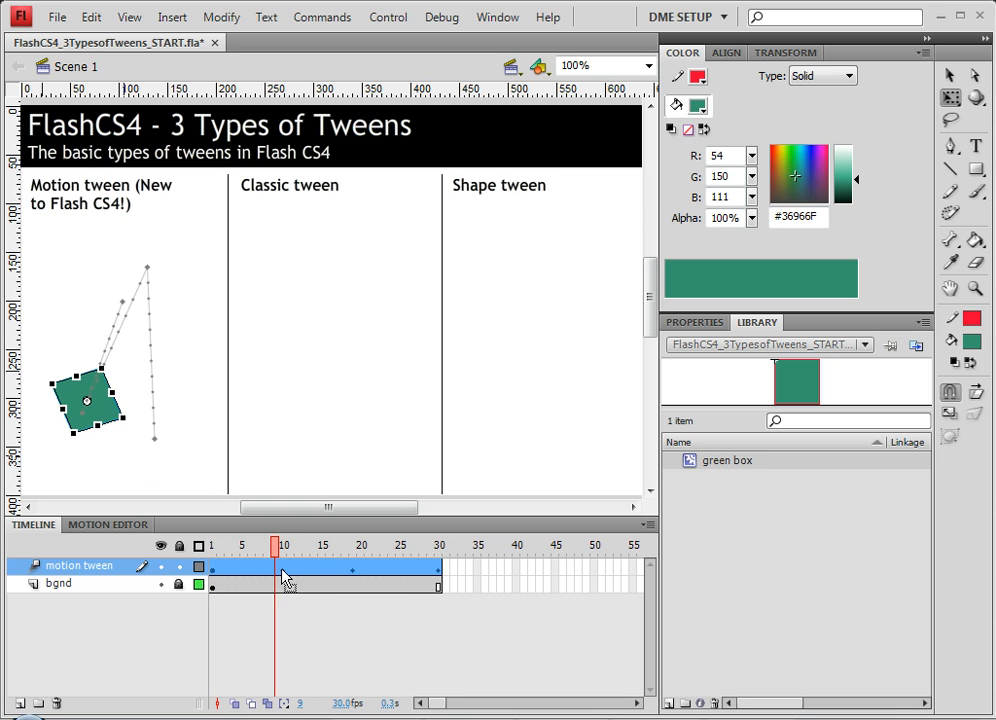
pyautogui.click(357, 577)
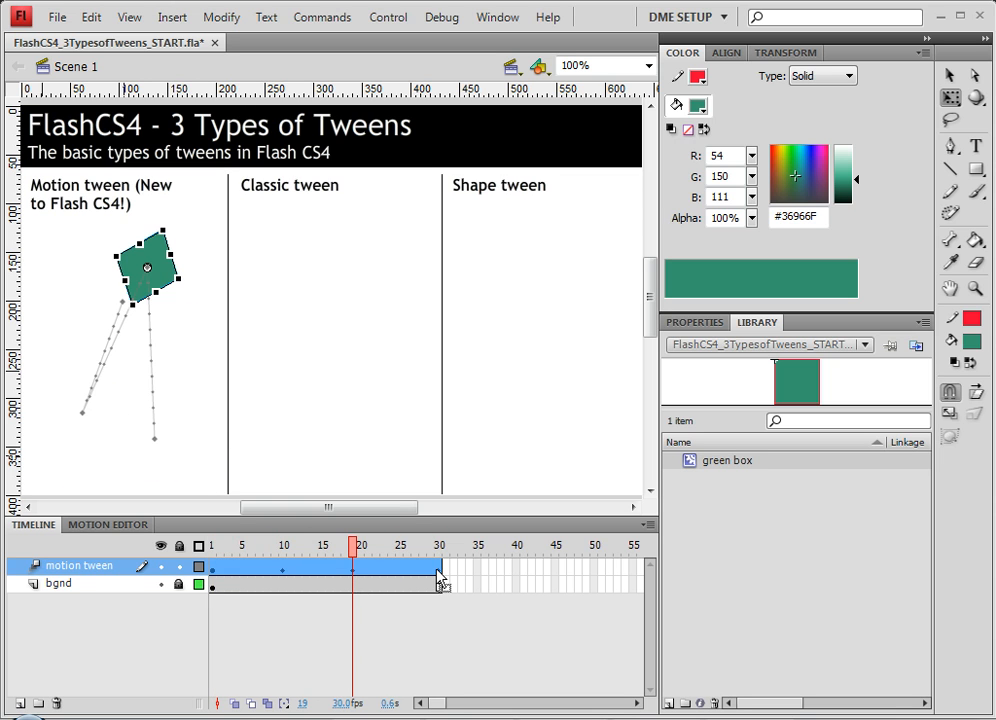
pyautogui.click(434, 578)
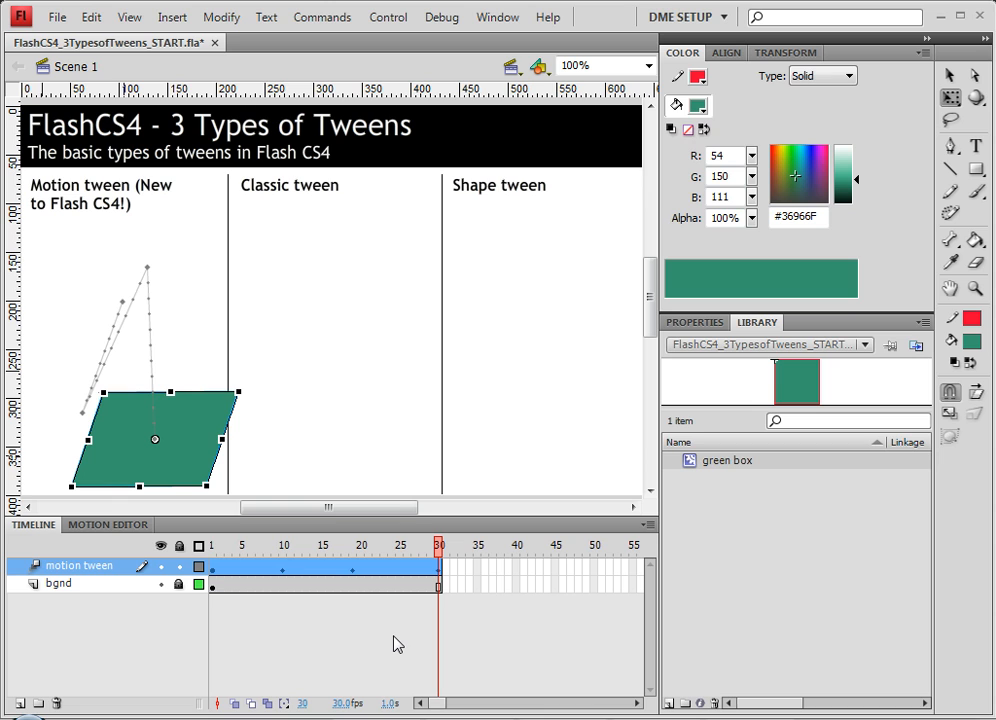
pyautogui.click(214, 587)
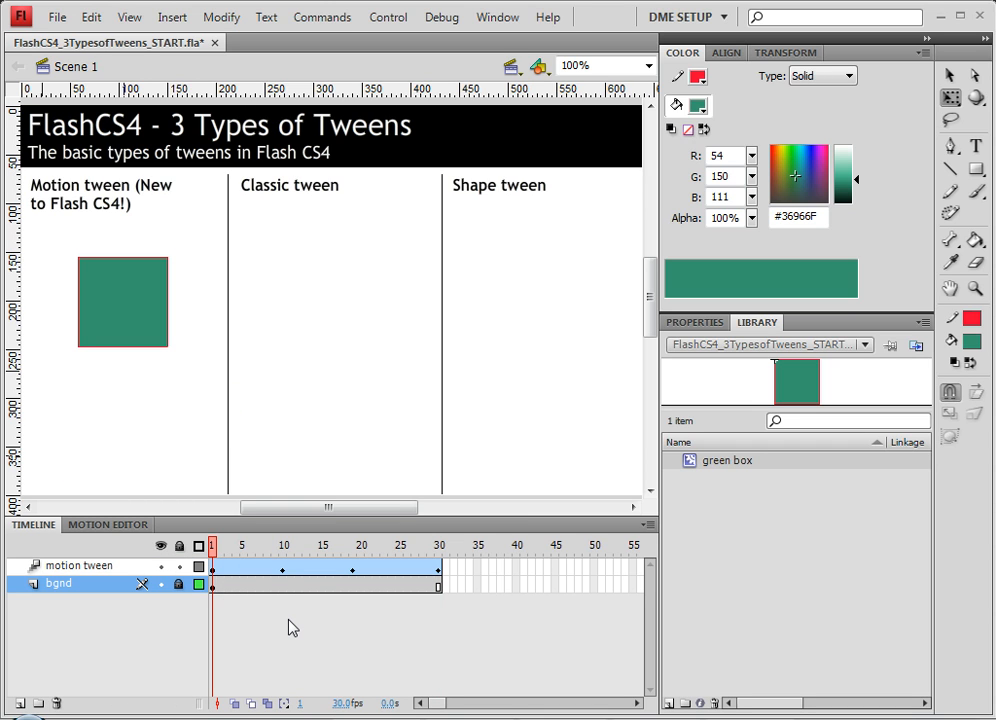
pyautogui.click(278, 570)
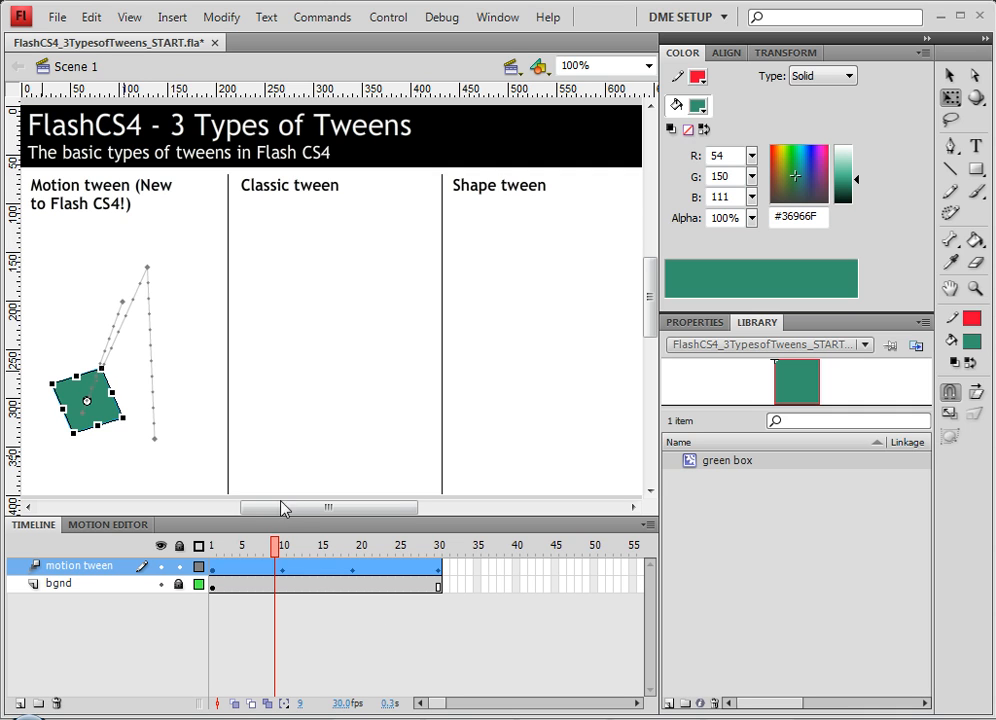
pyautogui.click(122, 305)
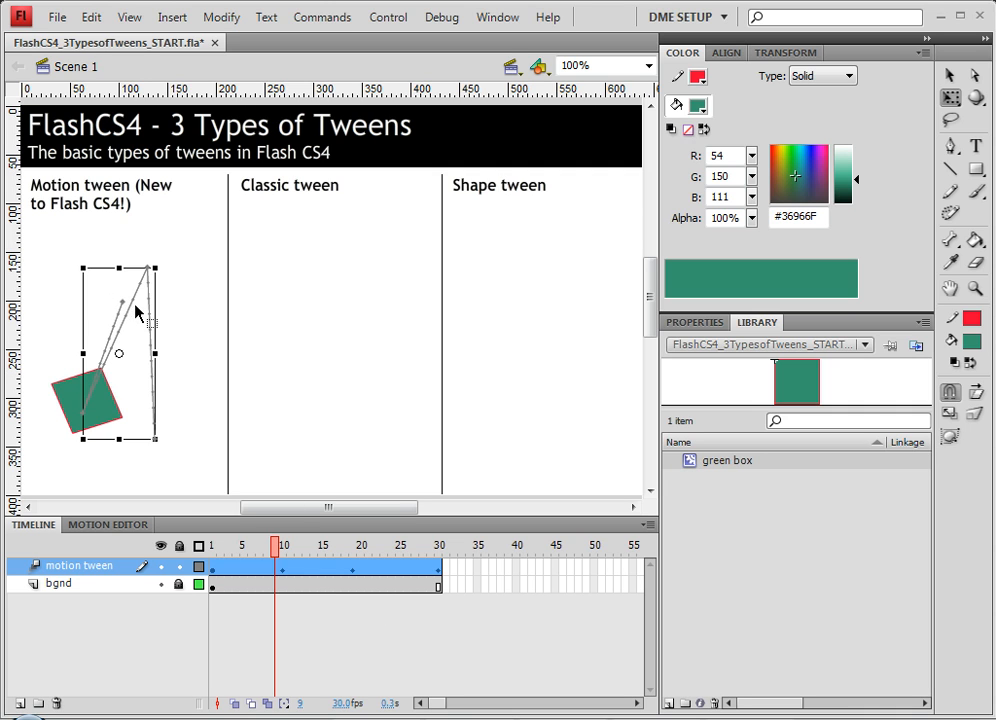
pyautogui.click(142, 271)
pyautogui.click(148, 274)
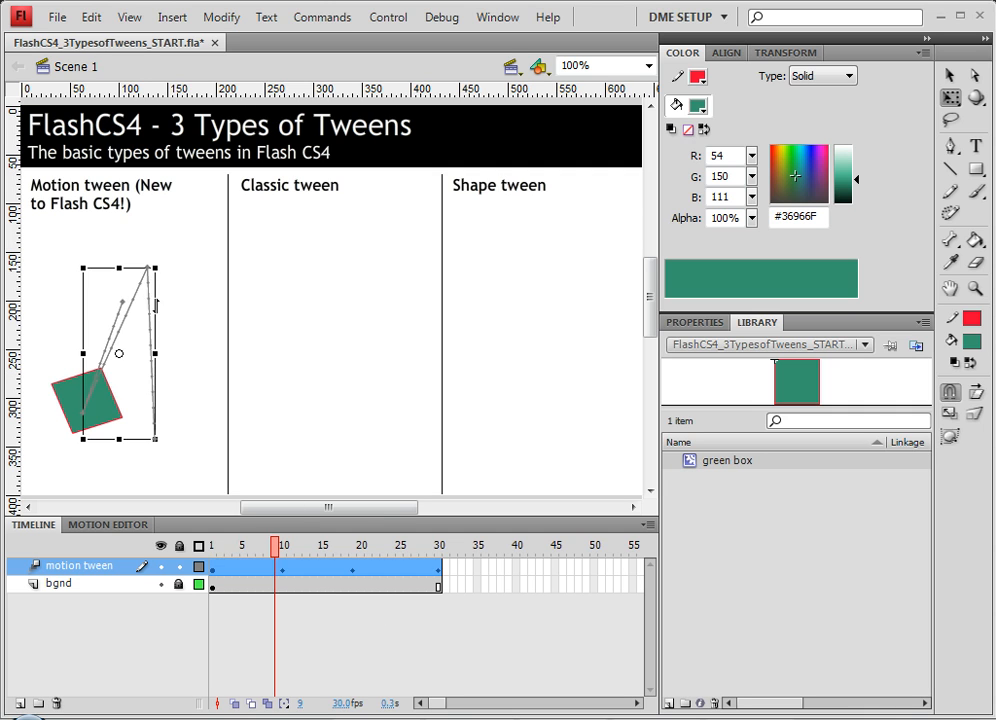
pyautogui.click(168, 356)
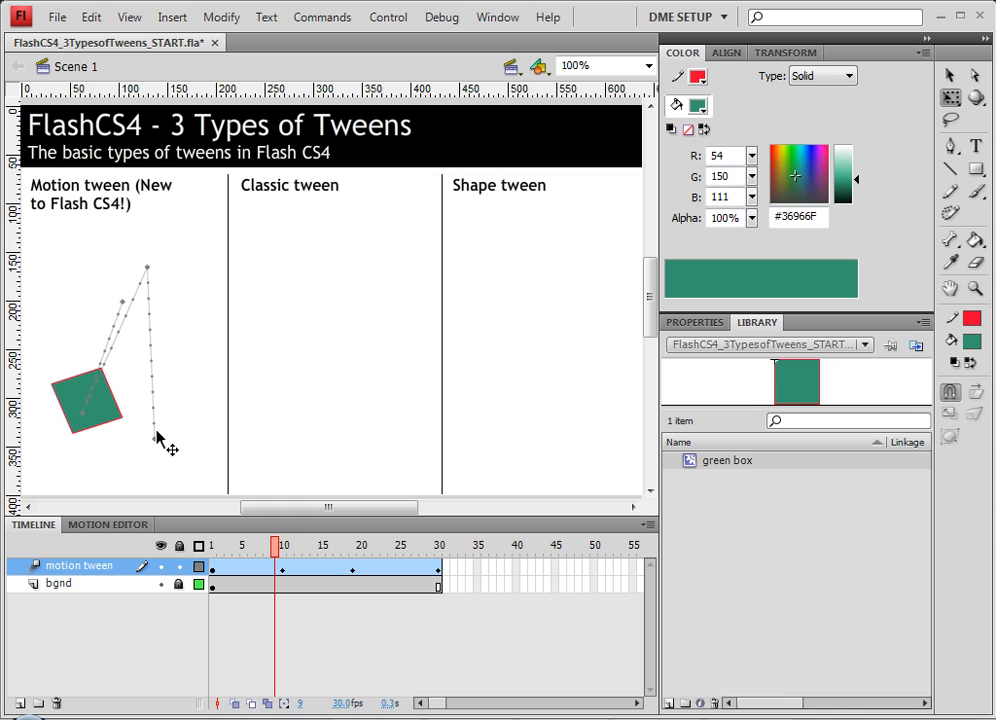
# Step: Reshape the motion path with the Subselection tool, moving its upper corner outward, its start point up and left, and its lower corner slightly up
pyautogui.press('a')
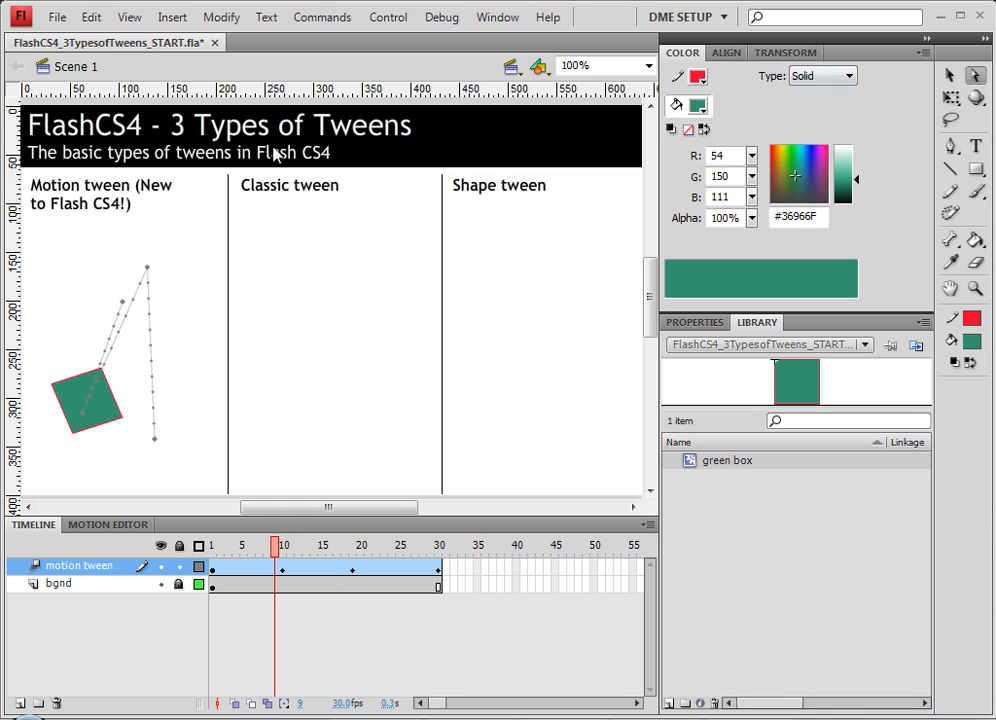
pyautogui.click(149, 272)
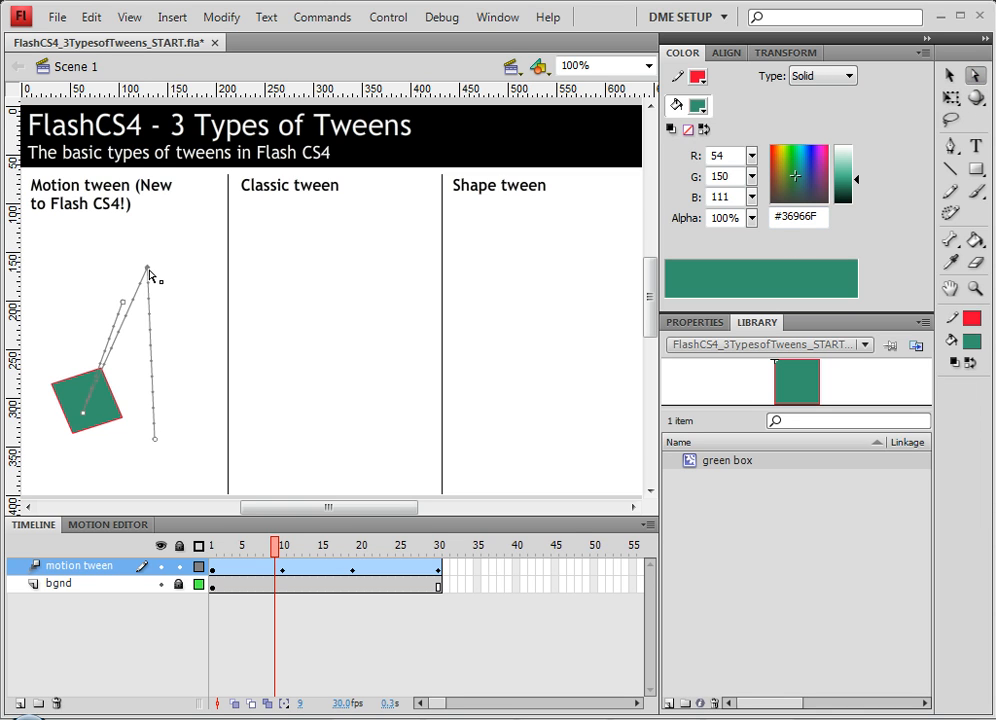
pyautogui.moveTo(148, 268); pyautogui.dragTo(178, 277)
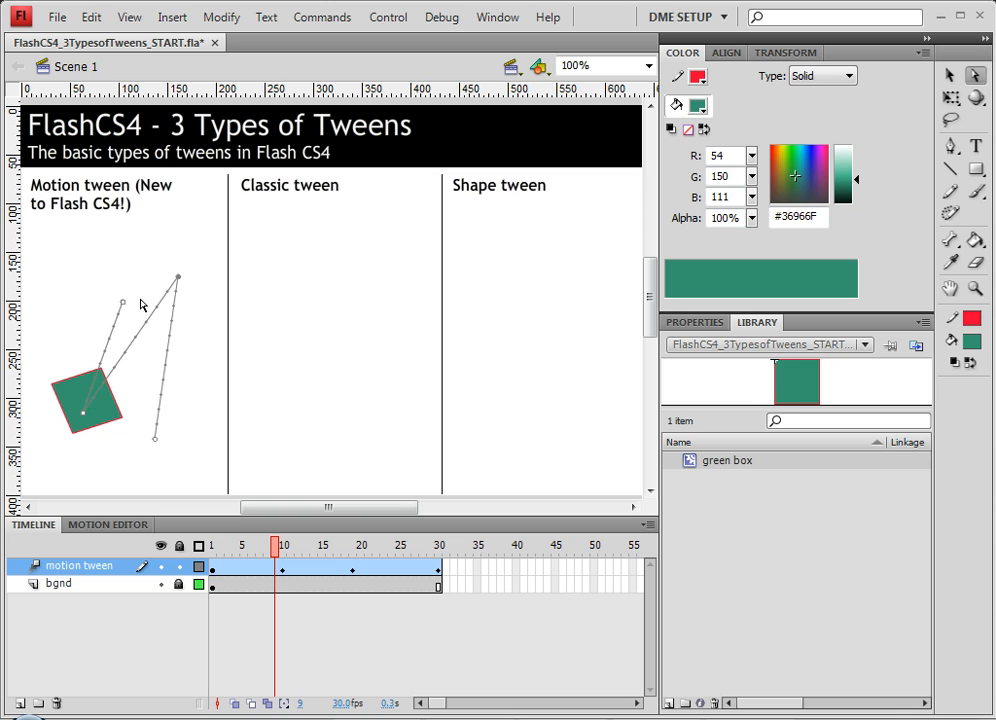
pyautogui.moveTo(109, 299); pyautogui.dragTo(102, 292)
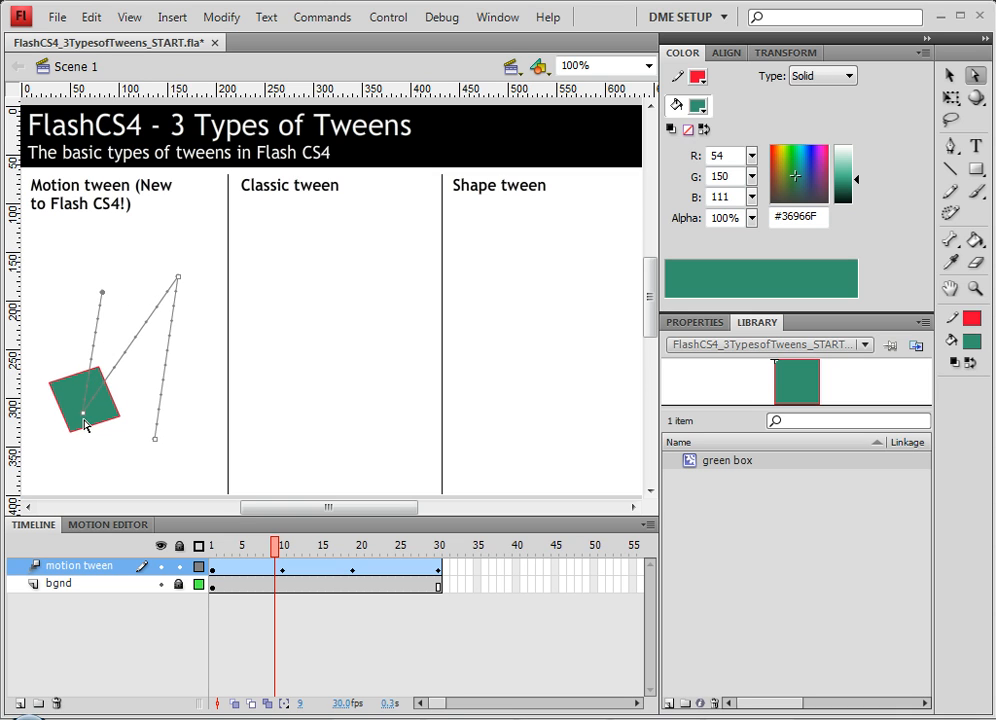
pyautogui.moveTo(84, 420); pyautogui.dragTo(84, 403)
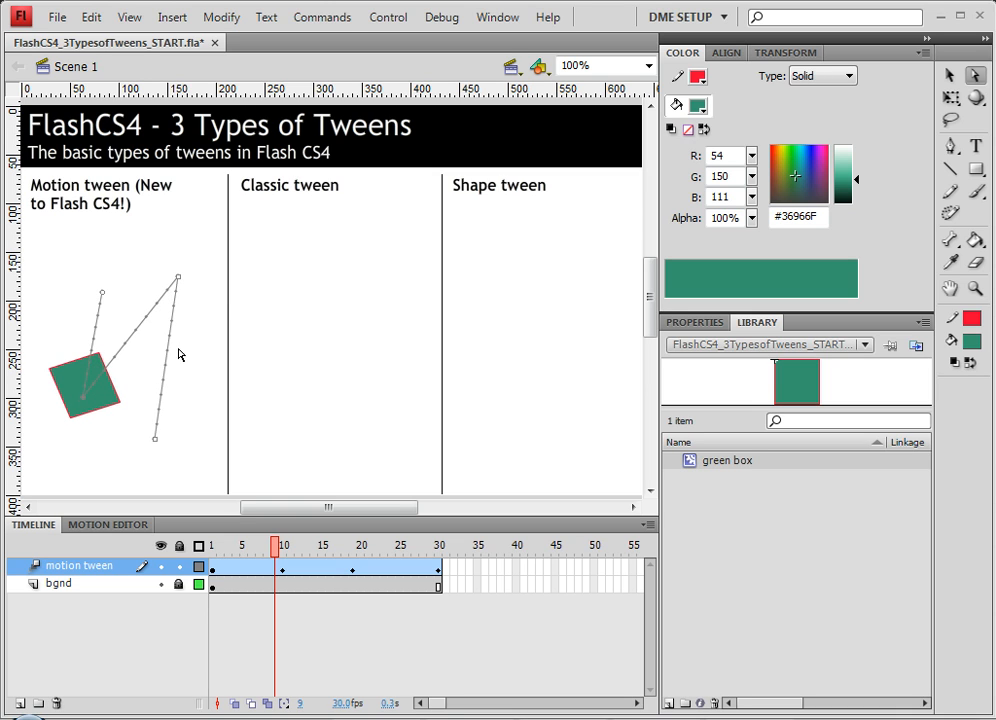
# Step: Try to edit the motion path with the Pen tool at its upper corner and along its last segment
pyautogui.click(950, 146)
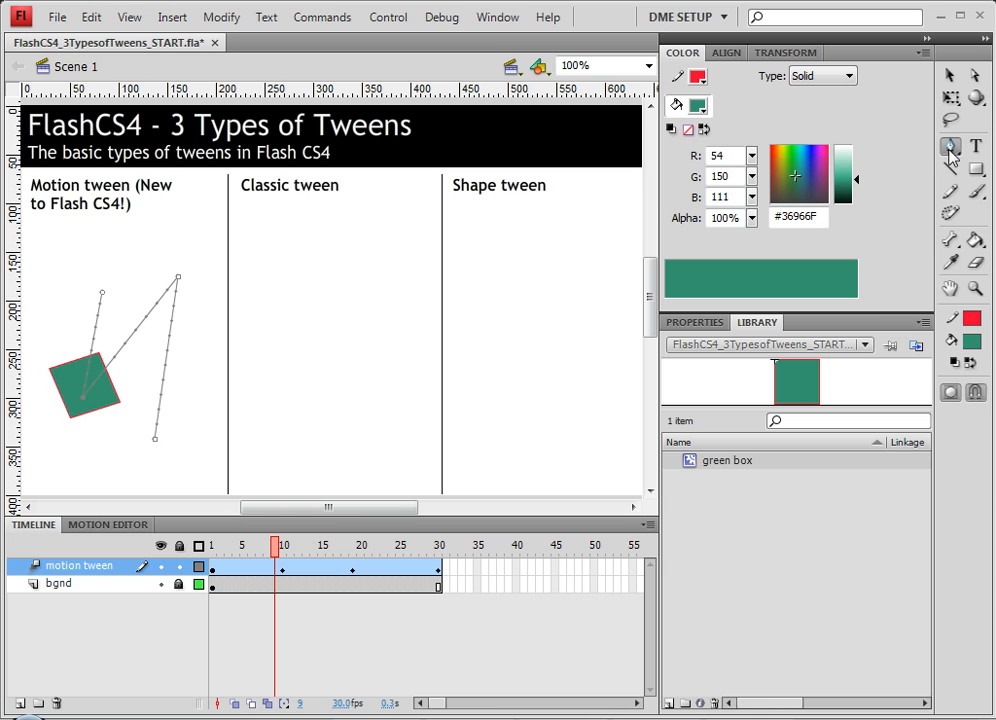
pyautogui.click(180, 287)
pyautogui.click(676, 410)
pyautogui.click(168, 357)
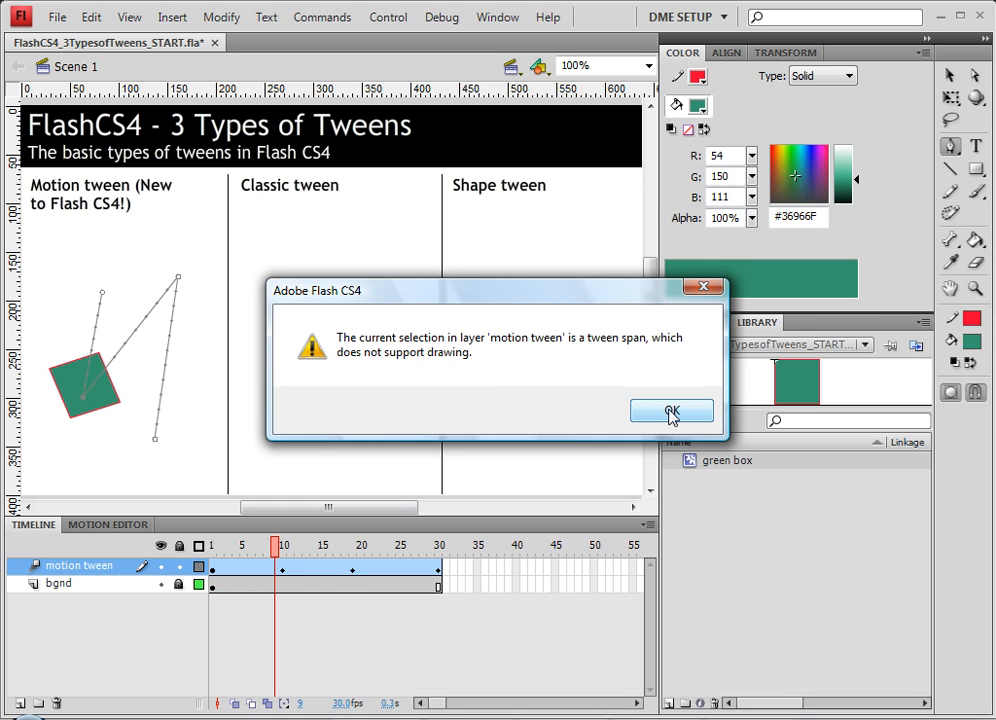
pyautogui.click(671, 411)
# Step: Move the motion path's upper right corner slightly down and left with the Selection tool, and scrub through the tween to frame 30
pyautogui.click(949, 76)
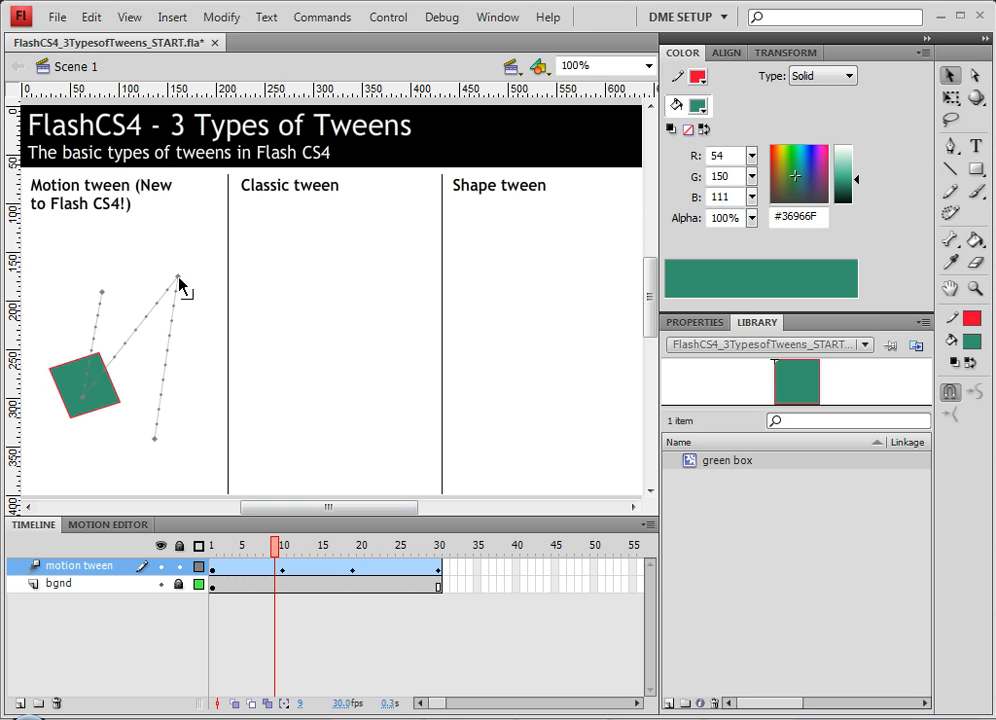
pyautogui.moveTo(179, 284)
pyautogui.mouseDown()
pyautogui.moveTo(205, 302)
pyautogui.moveTo(171, 298)
pyautogui.mouseUp()
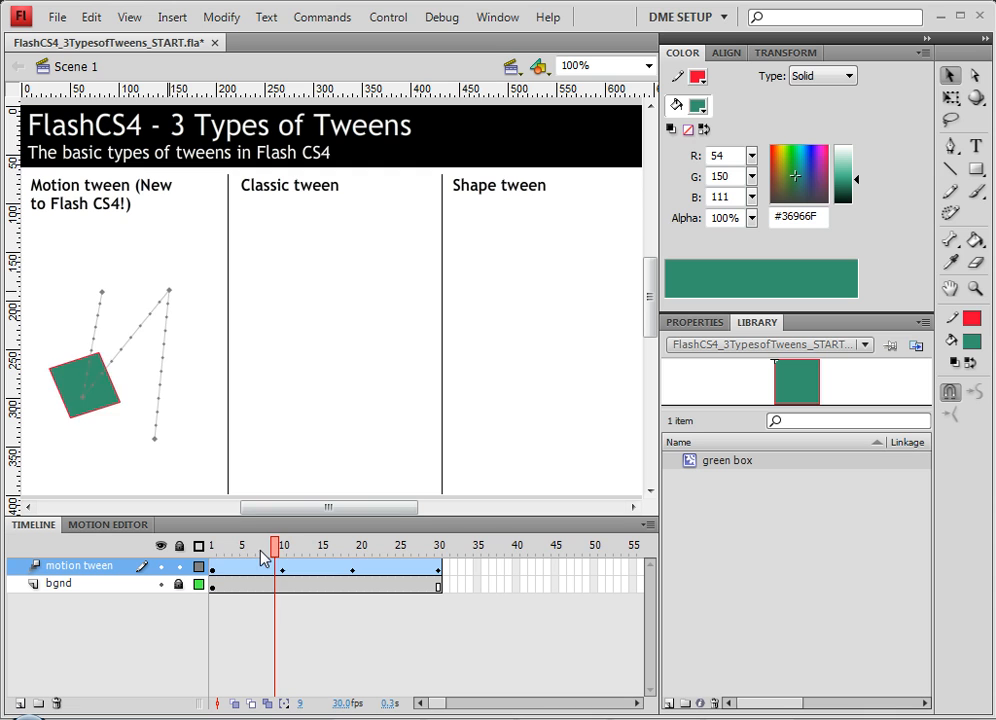
pyautogui.moveTo(272, 548); pyautogui.dragTo(447, 563)
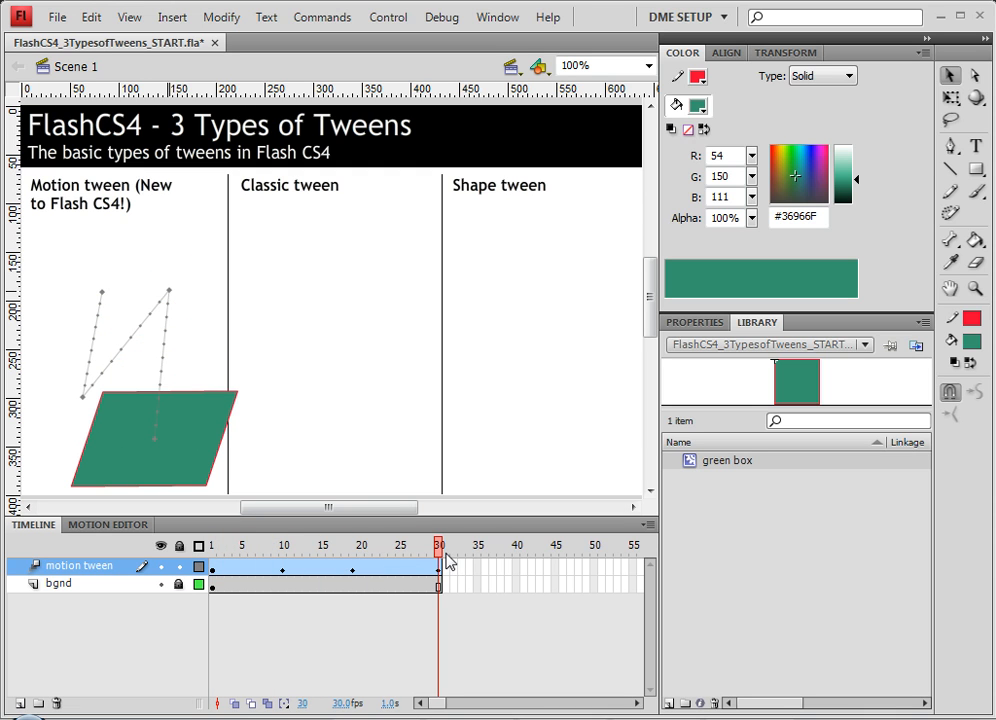
# Step: Apply a Tint color effect to the box at frame 30, using golden orange (204, 153, 0) at 100%
pyautogui.click(440, 567)
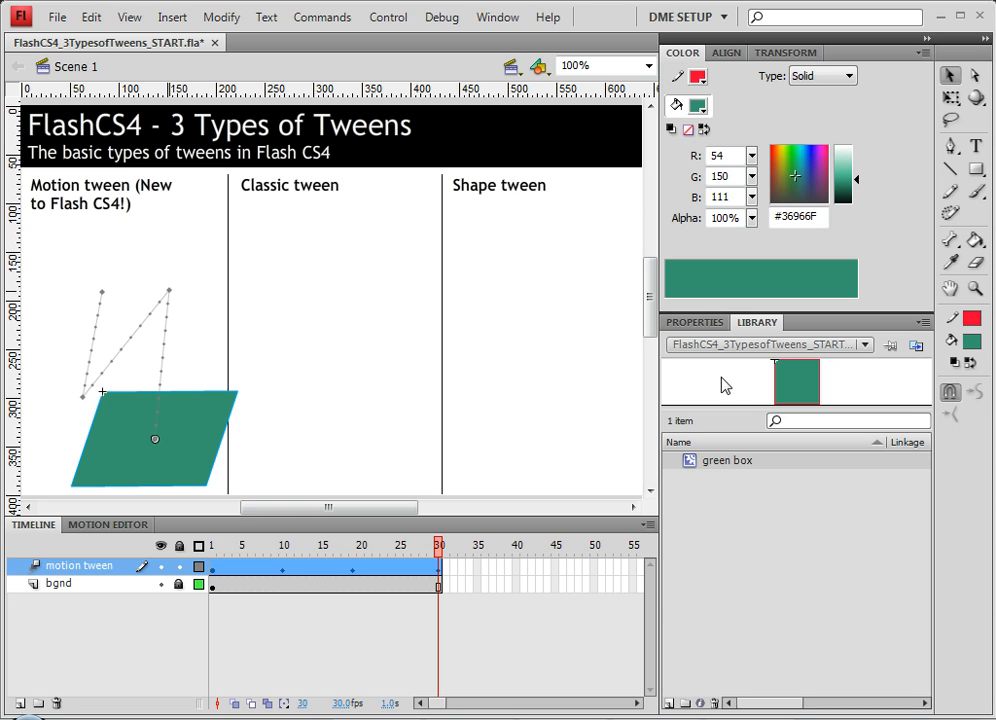
pyautogui.click(706, 323)
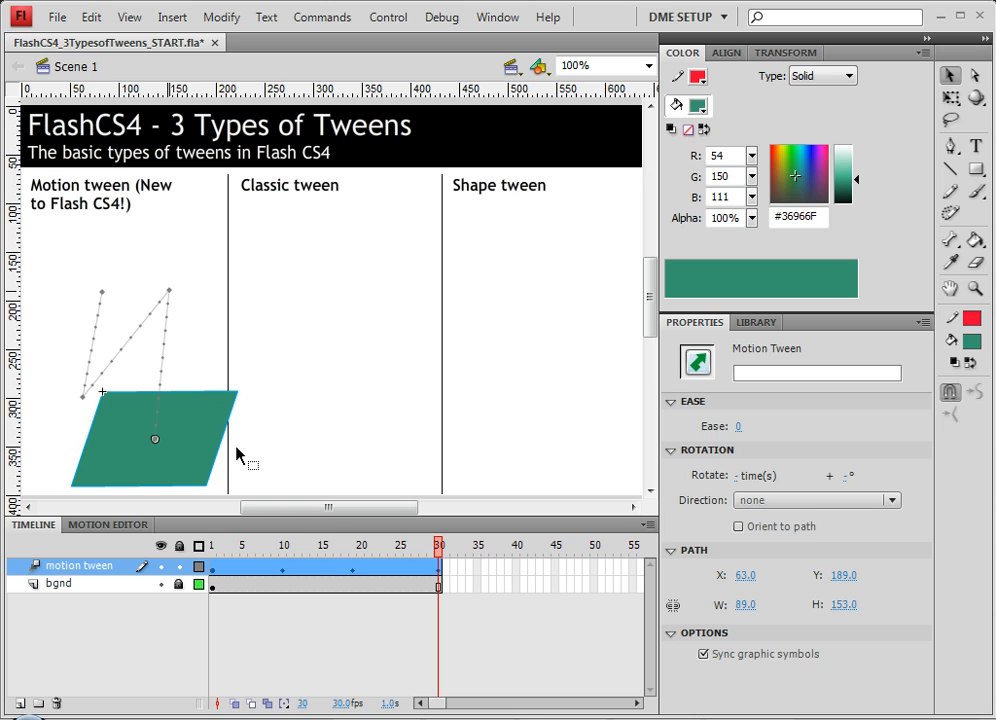
pyautogui.click(203, 455)
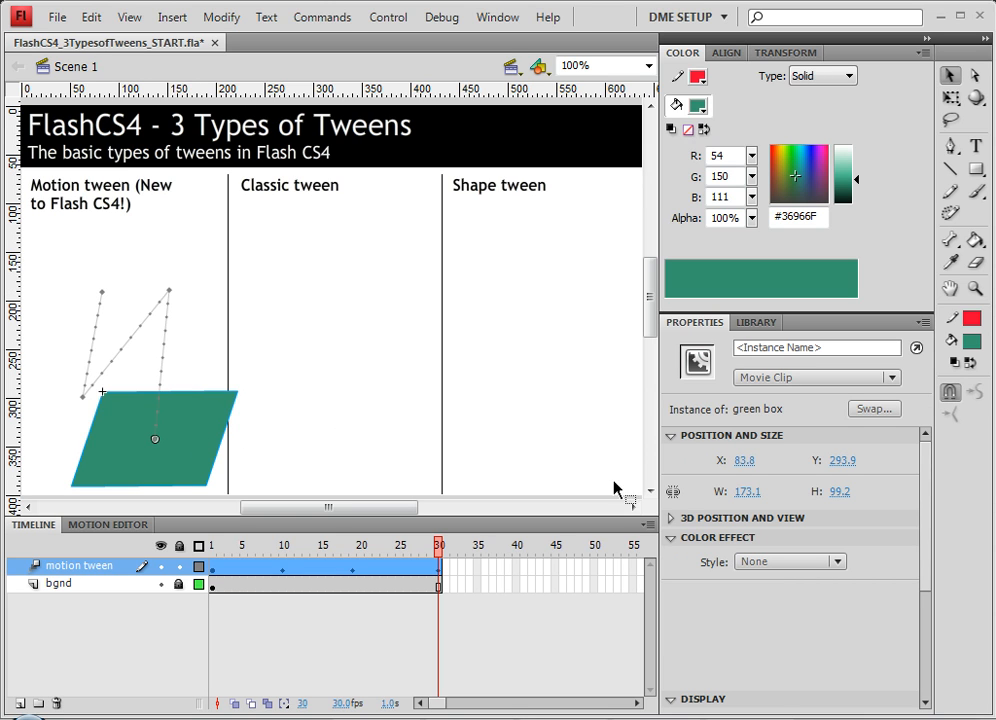
pyautogui.click(789, 563)
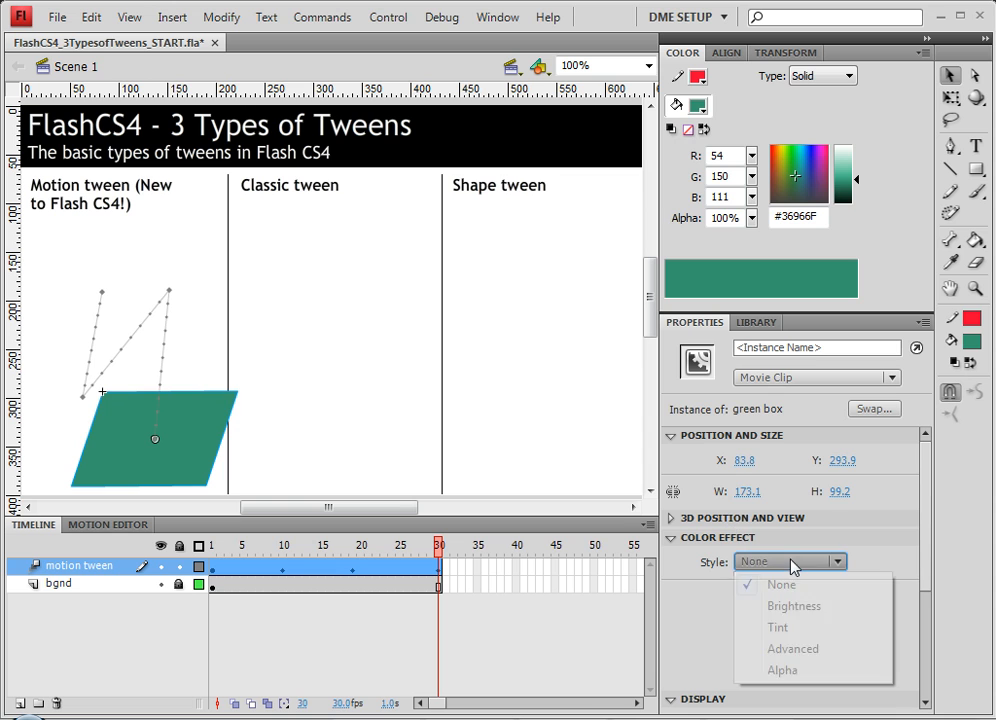
pyautogui.click(797, 627)
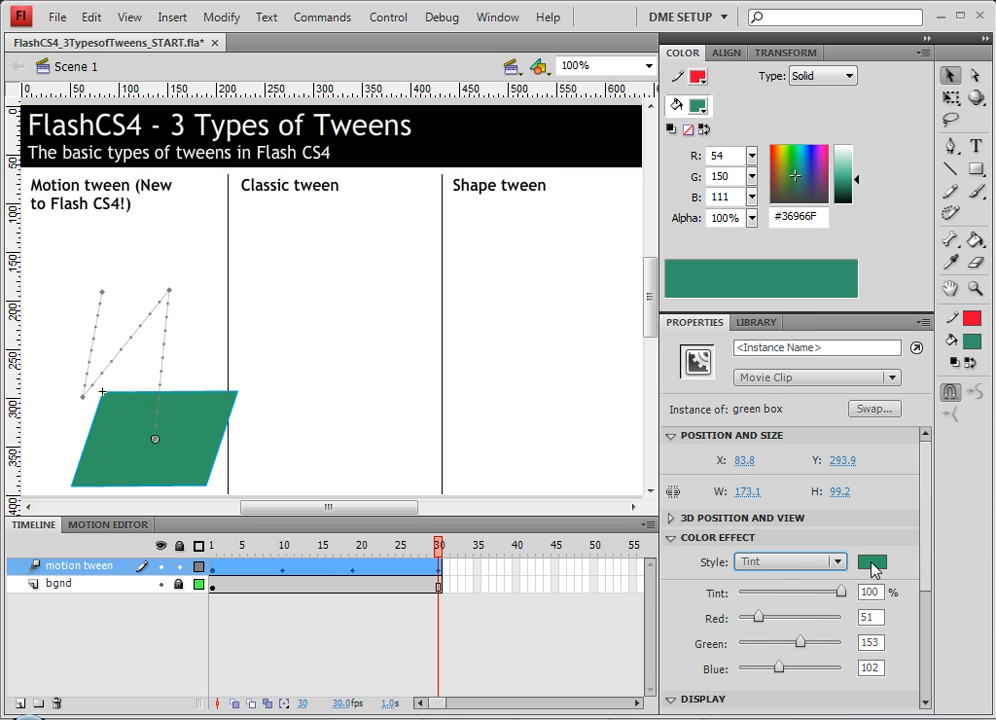
pyautogui.click(871, 561)
pyautogui.click(874, 445)
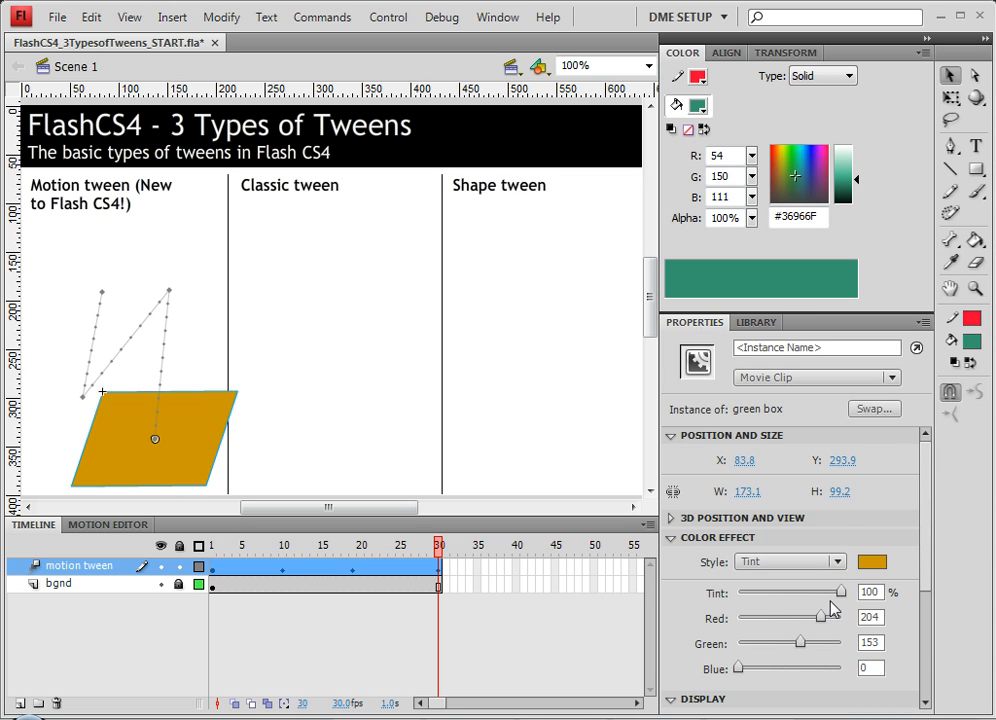
pyautogui.moveTo(838, 593); pyautogui.dragTo(880, 594)
# Step: At frame 19, select the box and set its tint amount to 0%
pyautogui.moveTo(440, 553); pyautogui.dragTo(359, 568)
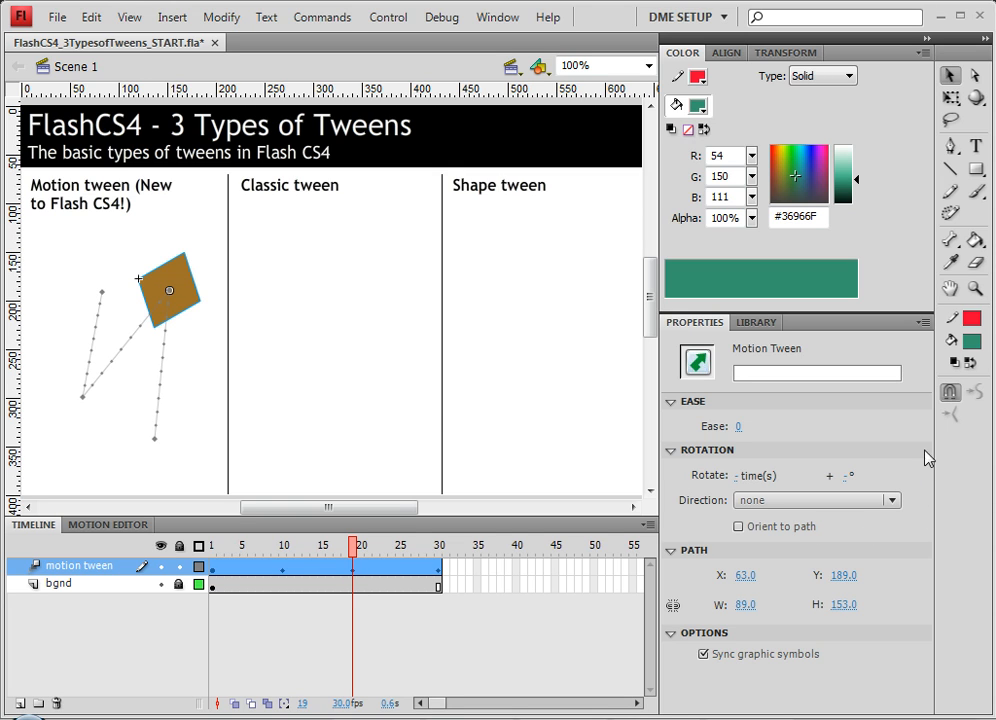
pyautogui.click(165, 294)
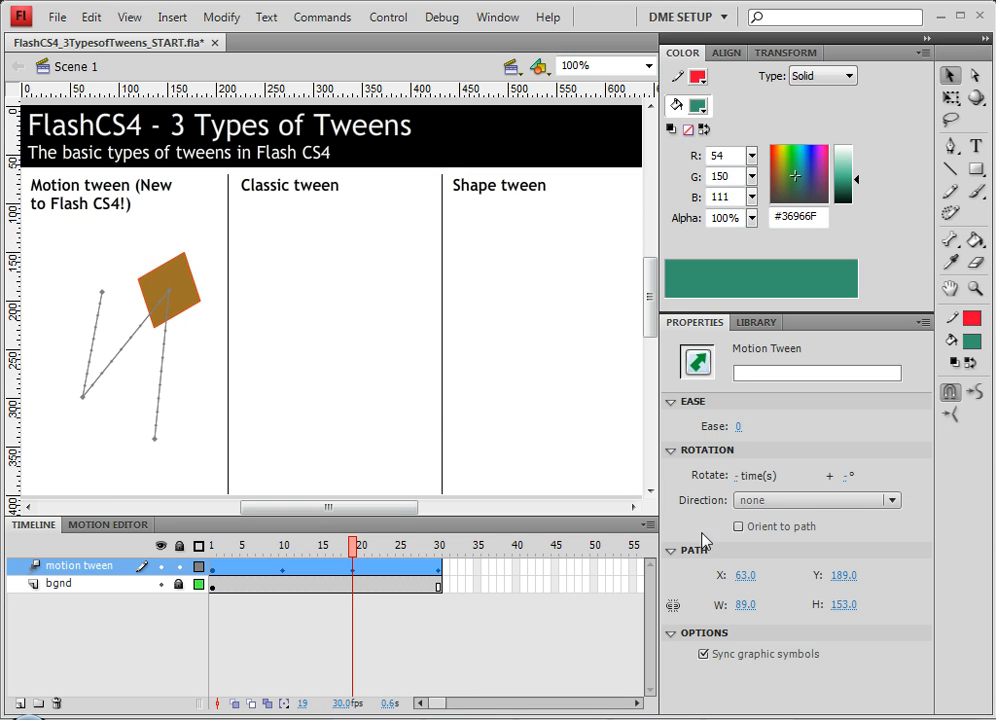
pyautogui.click(182, 305)
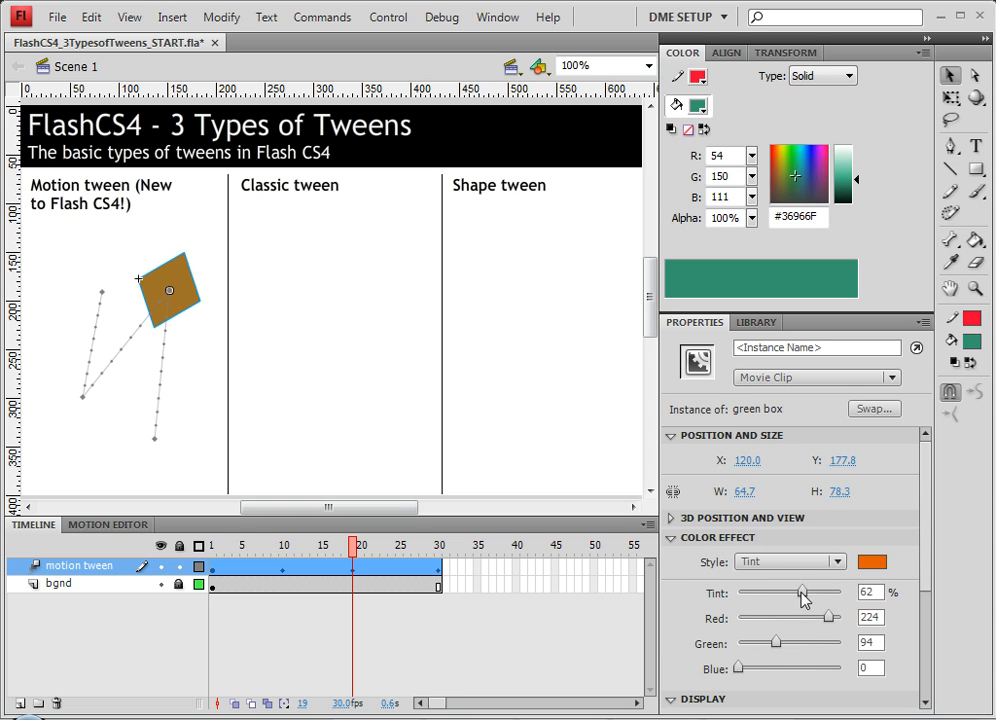
pyautogui.moveTo(803, 592); pyautogui.dragTo(711, 593)
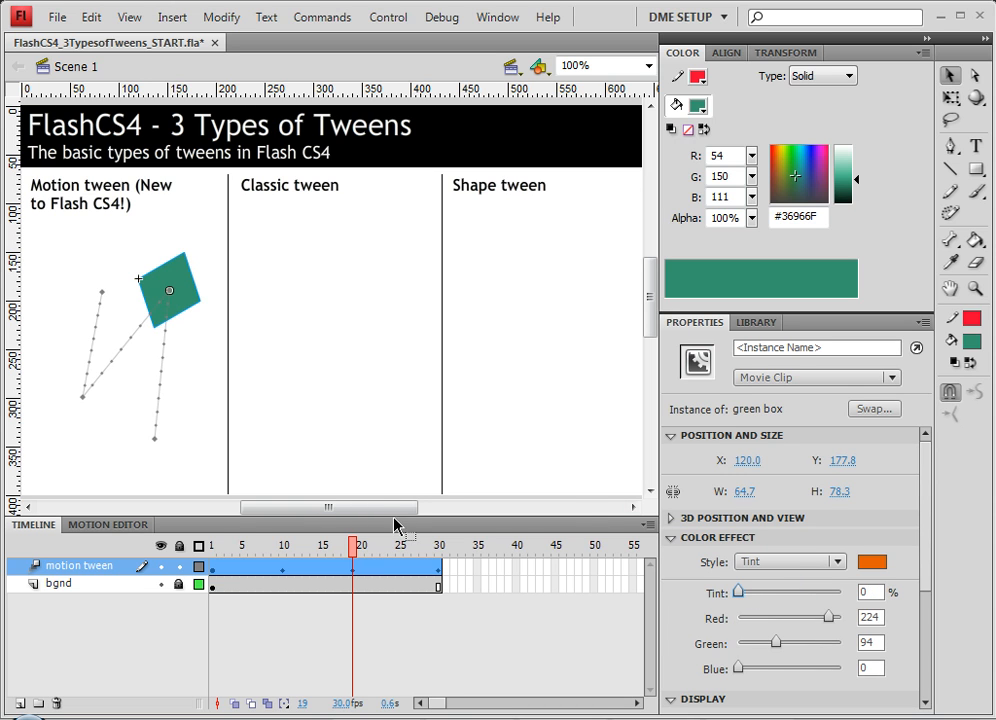
# Step: At frame 14, select the box and set its tint amount to 100%
pyautogui.moveTo(356, 548); pyautogui.dragTo(318, 573)
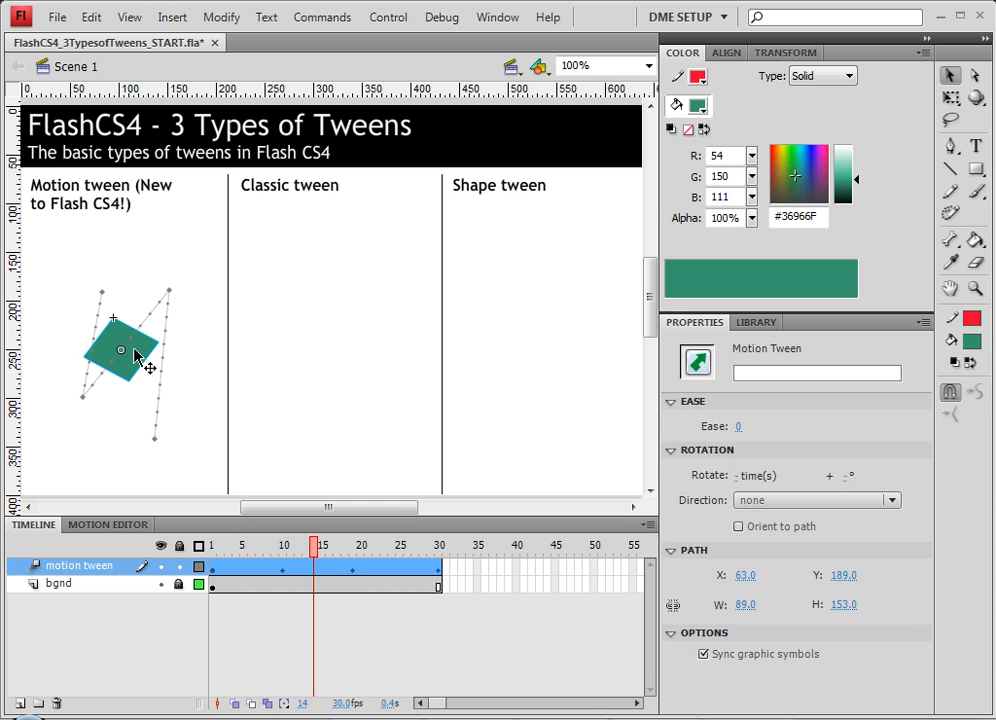
pyautogui.click(147, 362)
pyautogui.moveTo(740, 593); pyautogui.dragTo(841, 593)
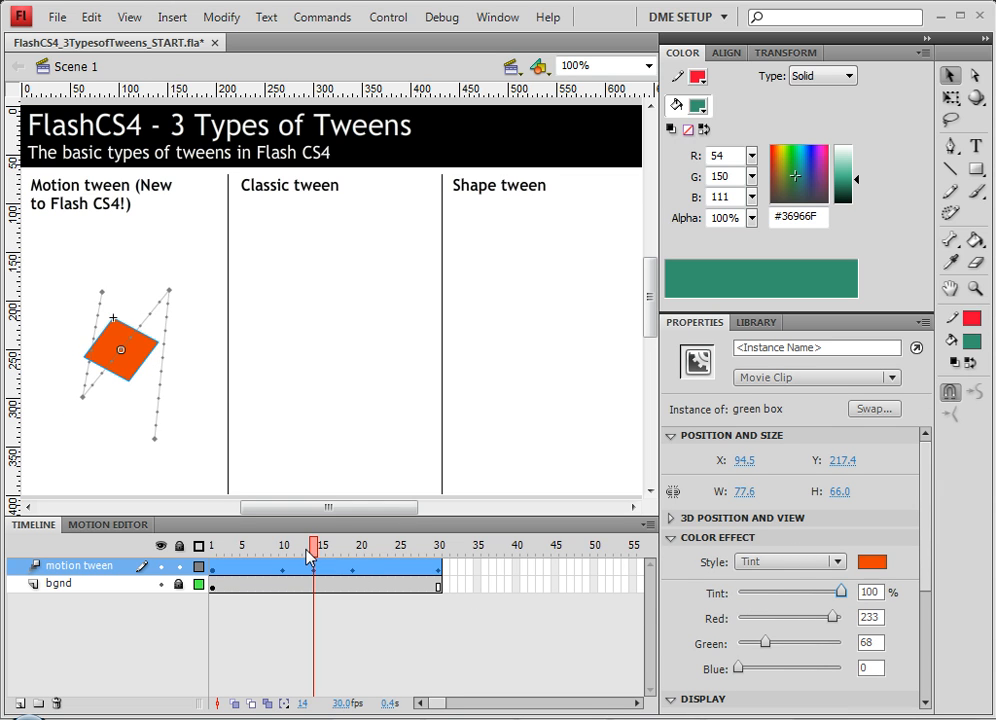
# Step: At frame 6, remove the box's tint by setting its amount to 0%, and return to frame 1
pyautogui.moveTo(309, 557); pyautogui.dragTo(254, 568)
pyautogui.click(150, 416)
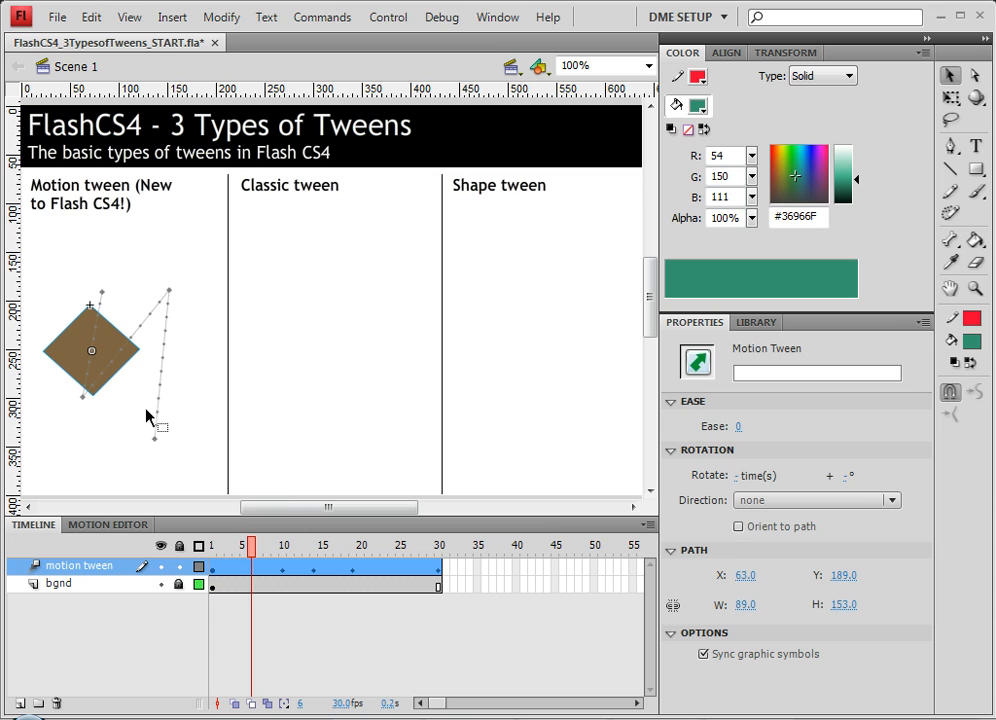
pyautogui.click(63, 352)
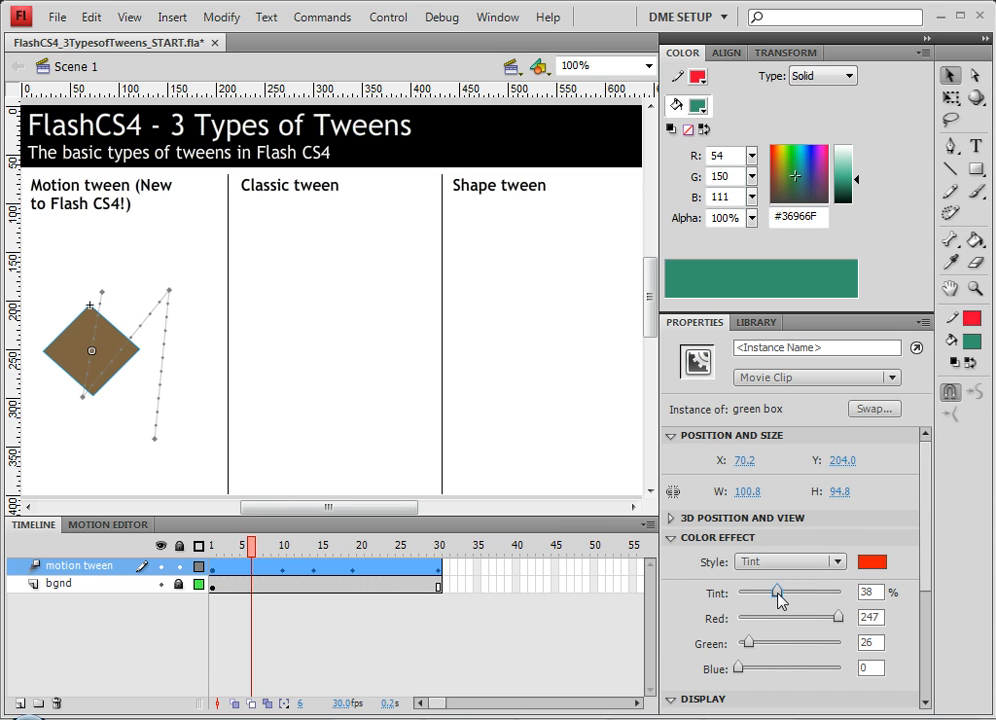
pyautogui.moveTo(779, 598); pyautogui.dragTo(740, 596)
pyautogui.click(207, 566)
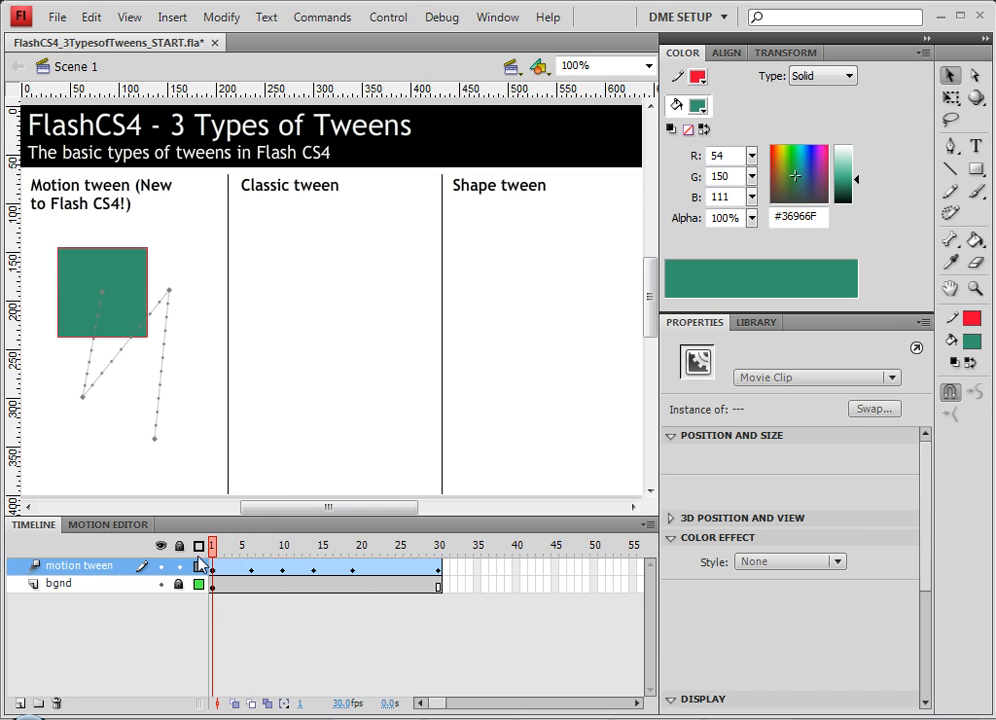
# Step: Preview the motion tween by scrubbing its frames, select its span, and examine its property curves in an enlarged floating Motion Editor
pyautogui.moveTo(199, 566); pyautogui.dragTo(440, 565)
pyautogui.moveTo(428, 562); pyautogui.dragTo(229, 571)
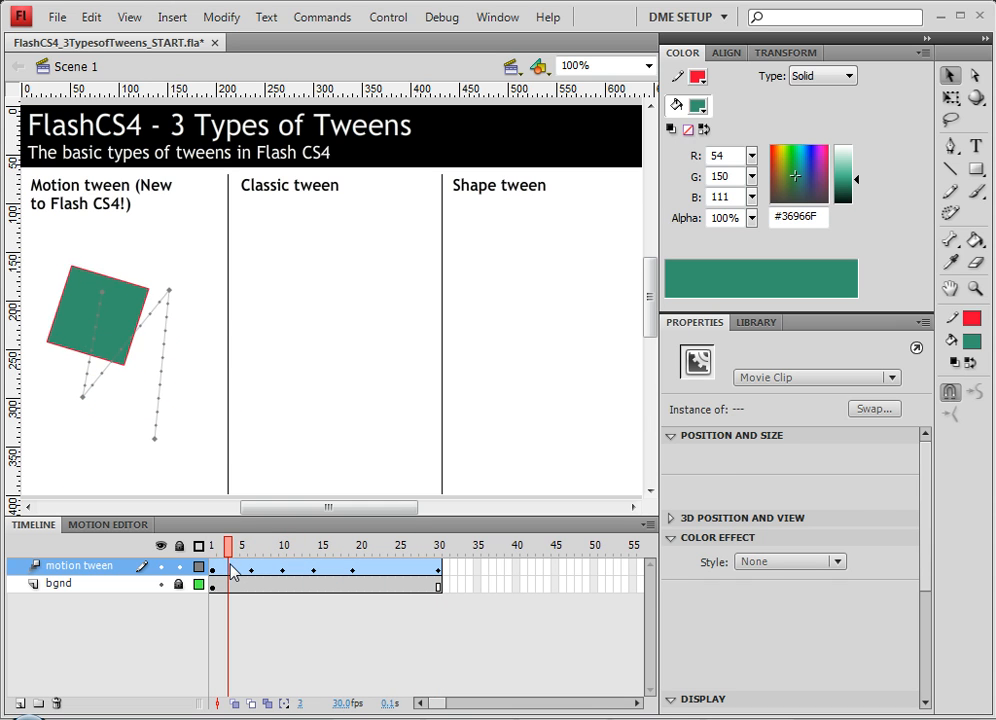
pyautogui.click(230, 572)
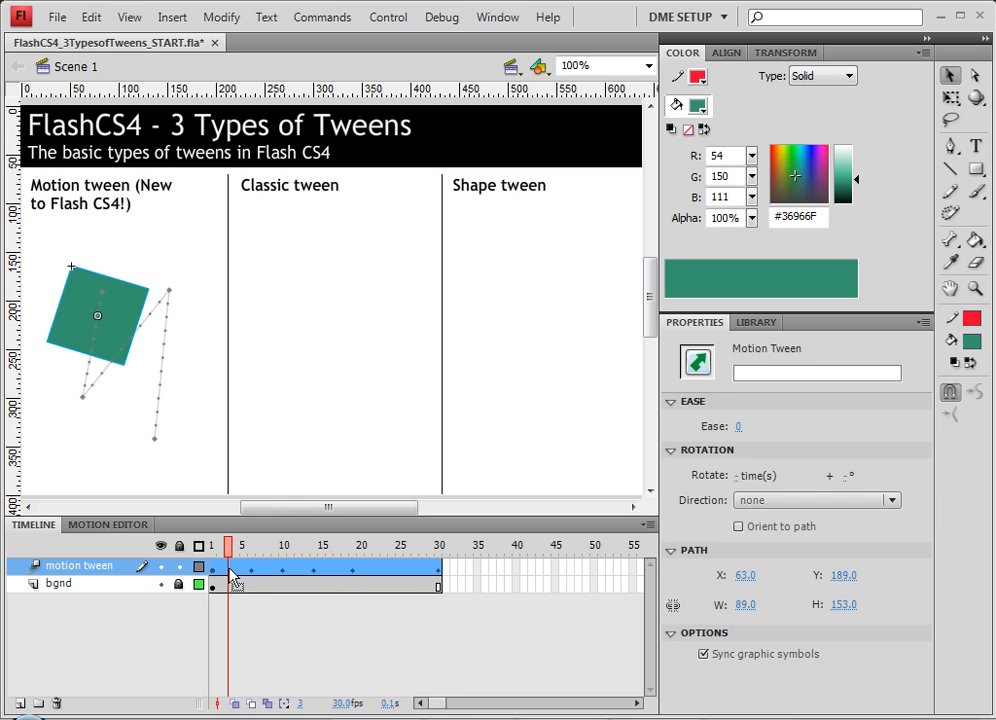
pyautogui.click(110, 525)
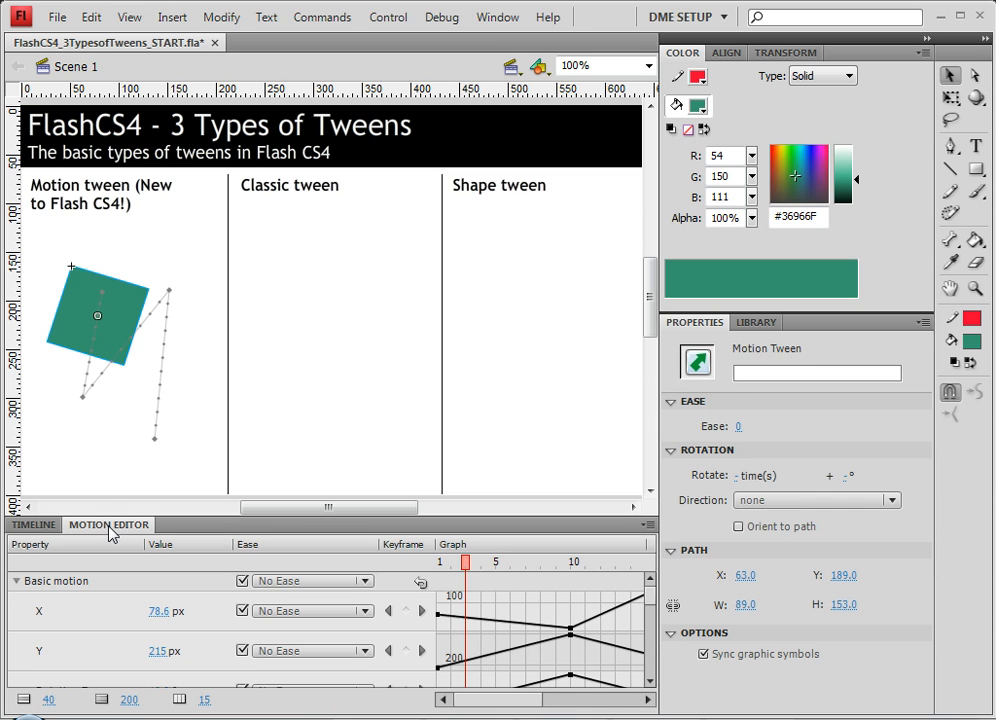
pyautogui.moveTo(110, 525); pyautogui.dragTo(100, 157)
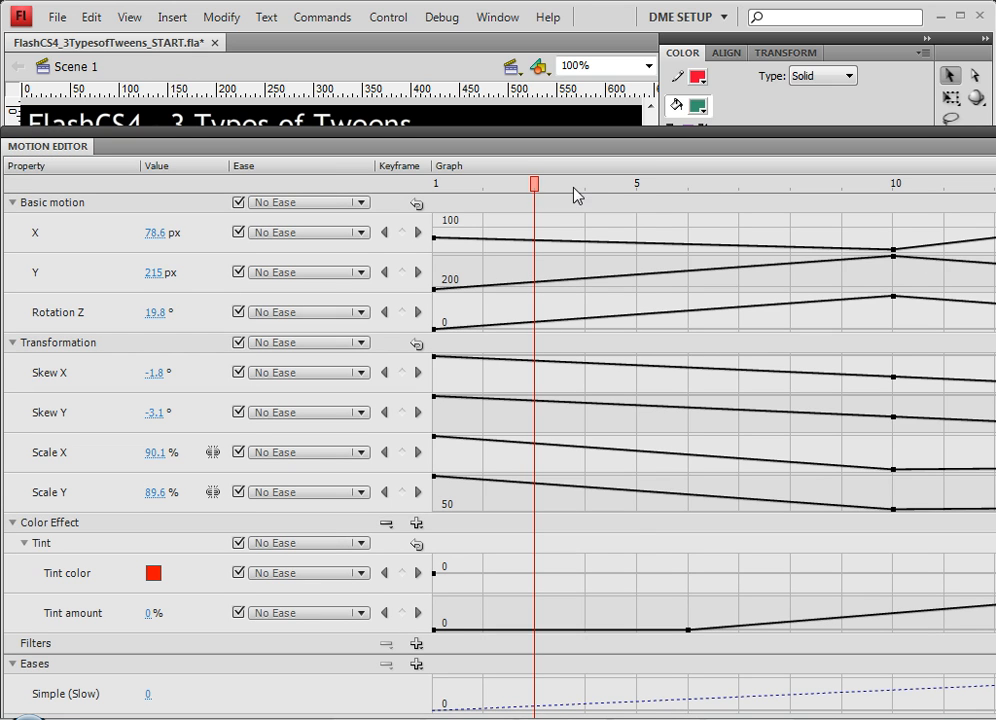
pyautogui.moveTo(575, 195); pyautogui.dragTo(620, 240)
pyautogui.moveTo(121, 145); pyautogui.dragTo(160, 170)
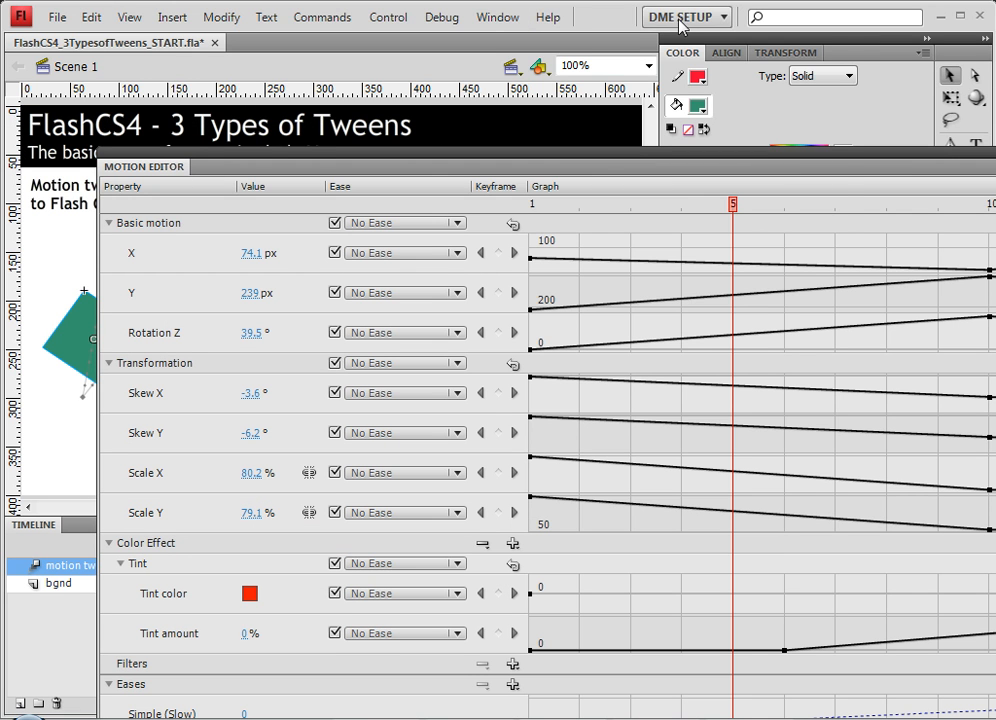
# Step: Restore the DME SETUP workspace layout so the Motion Editor is docked with the timeline
pyautogui.click(724, 17)
pyautogui.click(735, 229)
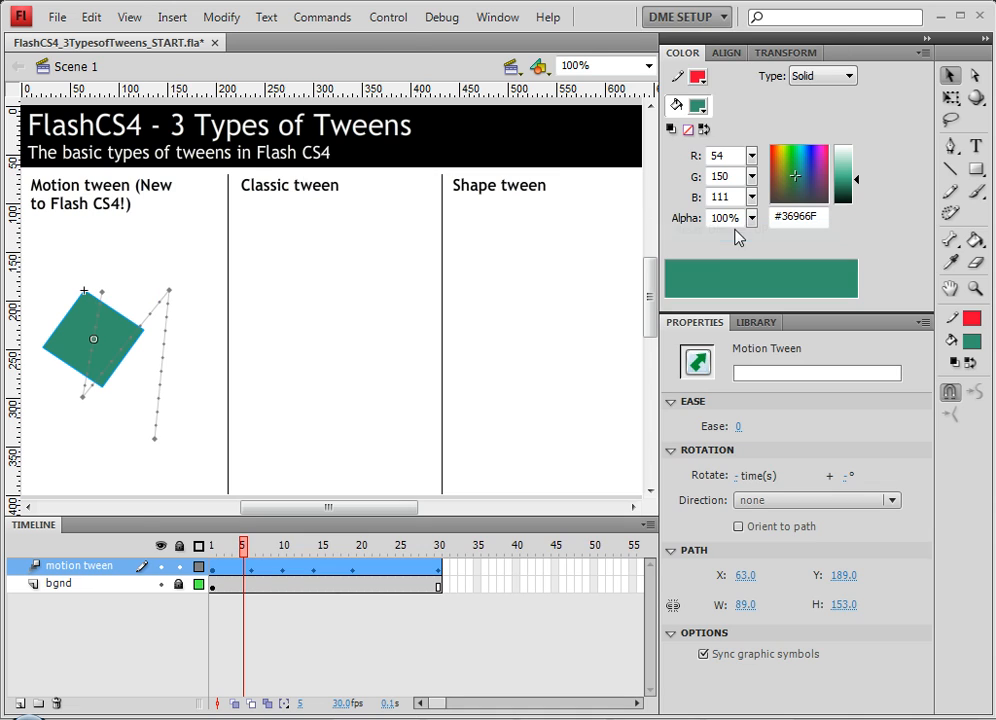
pyautogui.click(406, 7)
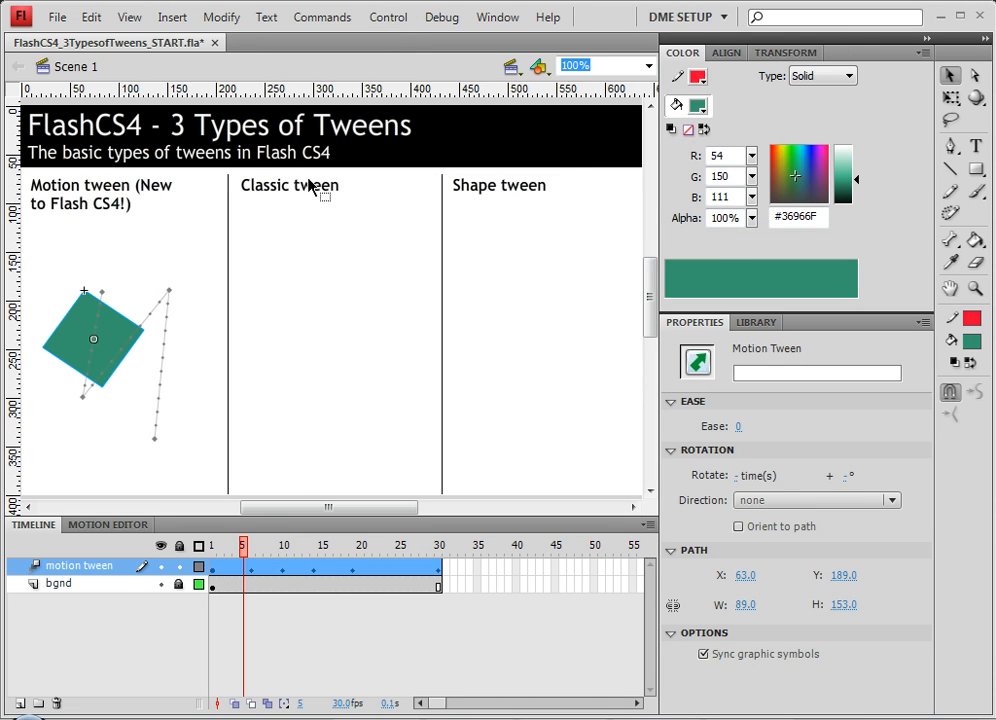
# Step: At frame 30 of the motion tween, rotate the golden box in 3D with the 3D Rotation tool
pyautogui.moveTo(250, 547); pyautogui.dragTo(438, 573)
pyautogui.click(438, 573)
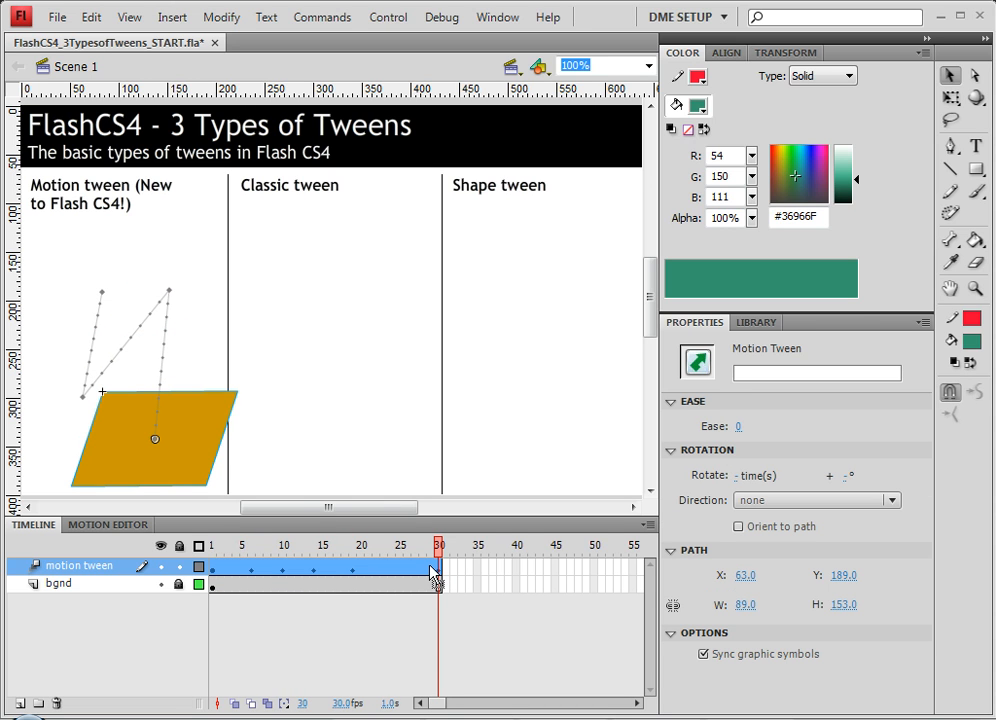
pyautogui.click(976, 99)
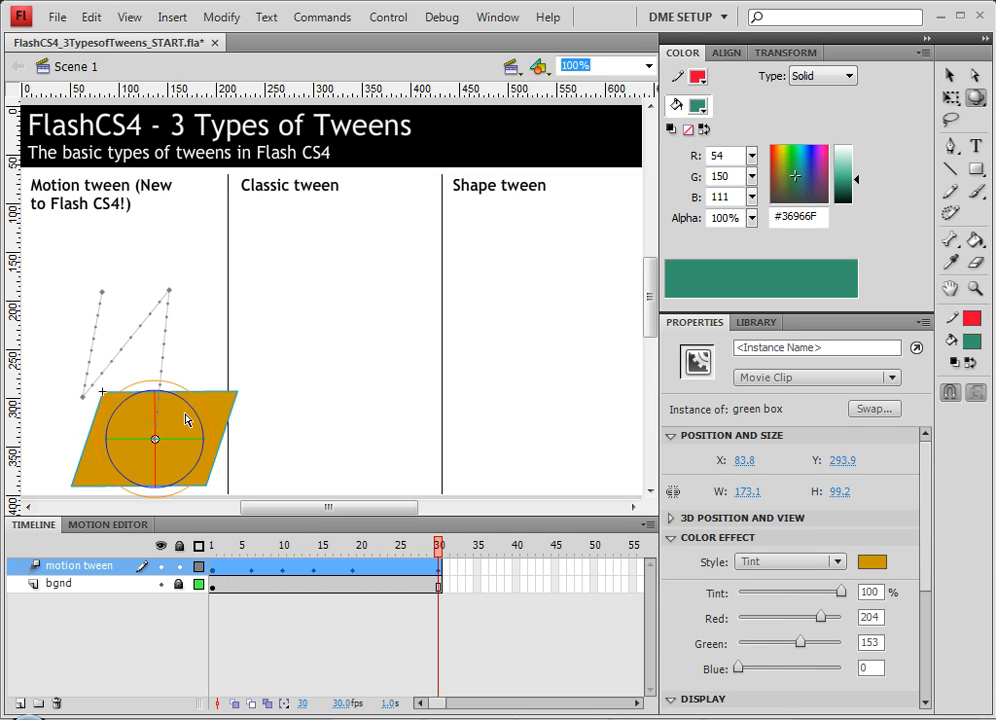
pyautogui.moveTo(189, 408); pyautogui.dragTo(170, 385)
# Step: At frame 19, rotate the green box in 3D around its center, and preview the tween up to frame 30
pyautogui.moveTo(404, 548); pyautogui.dragTo(353, 551)
pyautogui.click(178, 283)
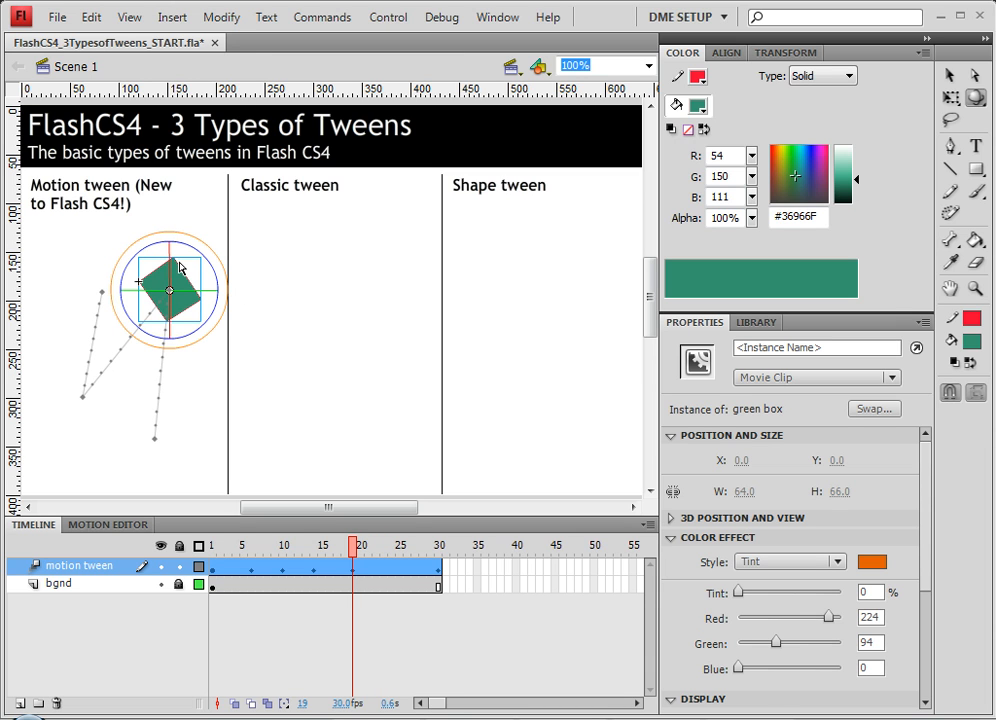
pyautogui.moveTo(138, 257); pyautogui.dragTo(116, 377)
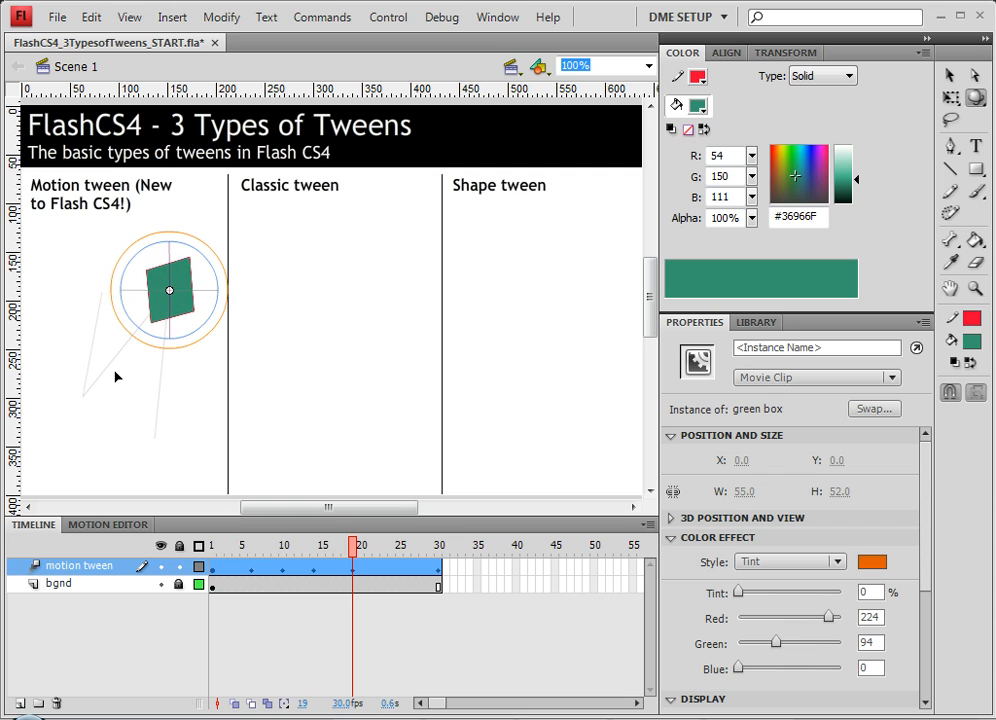
pyautogui.moveTo(240, 547); pyautogui.dragTo(455, 572)
pyautogui.click(325, 472)
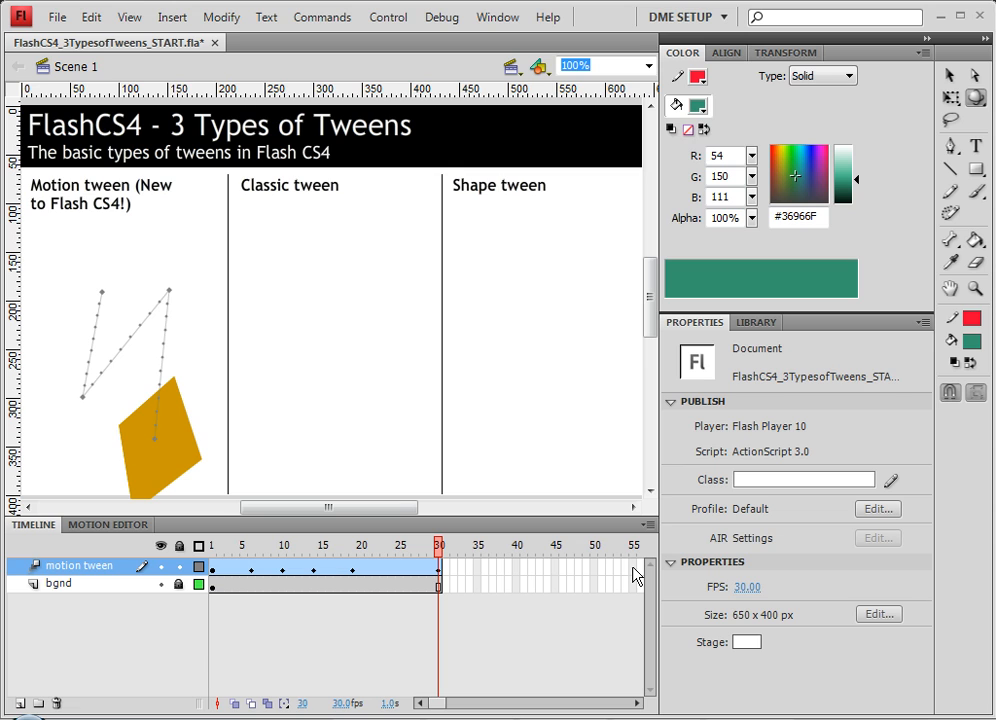
# Step: Stretch the motion tween span to frame 55, preview its rescaled keyframes, and shorten the span back to frame 30
pyautogui.click(441, 570)
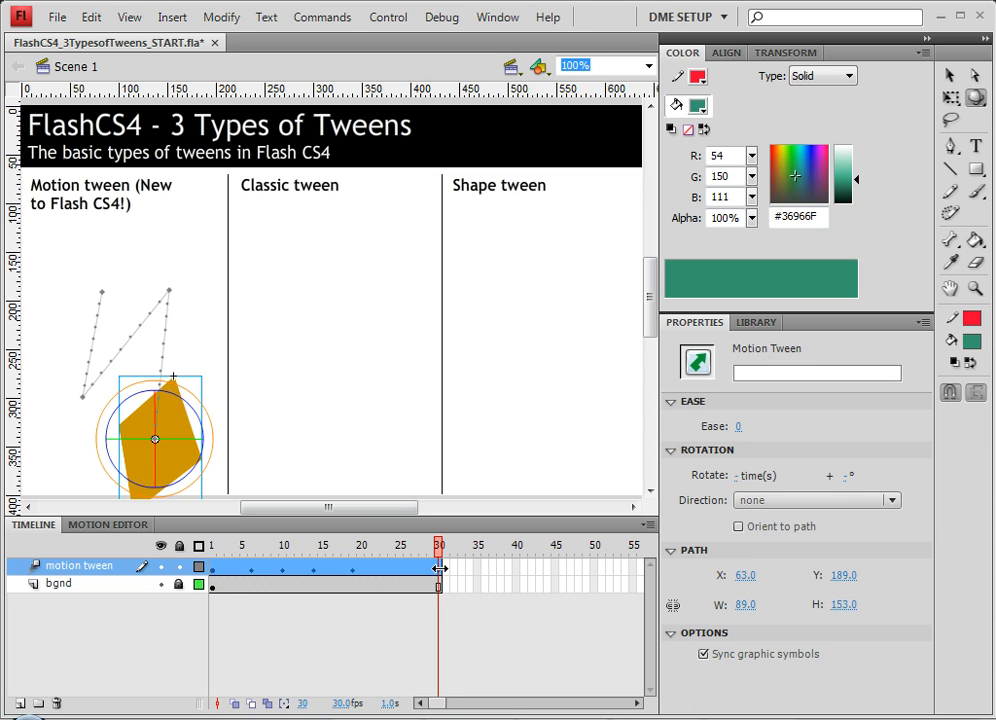
pyautogui.moveTo(440, 568); pyautogui.dragTo(631, 590)
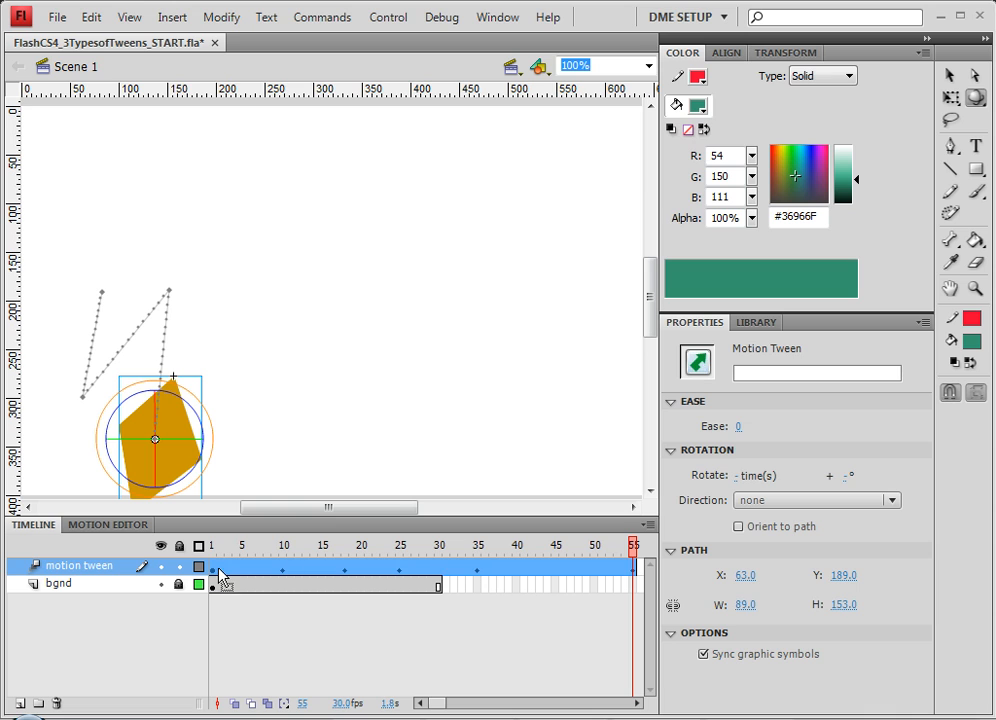
pyautogui.moveTo(220, 577); pyautogui.dragTo(632, 583)
pyautogui.moveTo(636, 566); pyautogui.dragTo(439, 575)
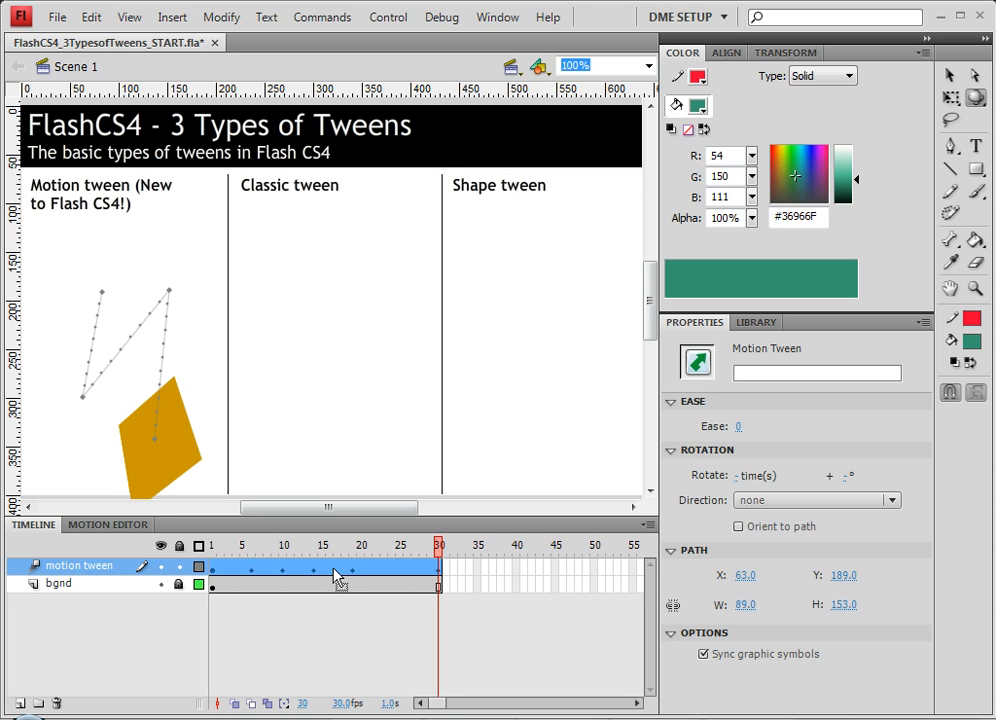
# Step: Insert frames up to frame 55 on both the motion tween and bgnd layers
pyautogui.rightClick(635, 568)
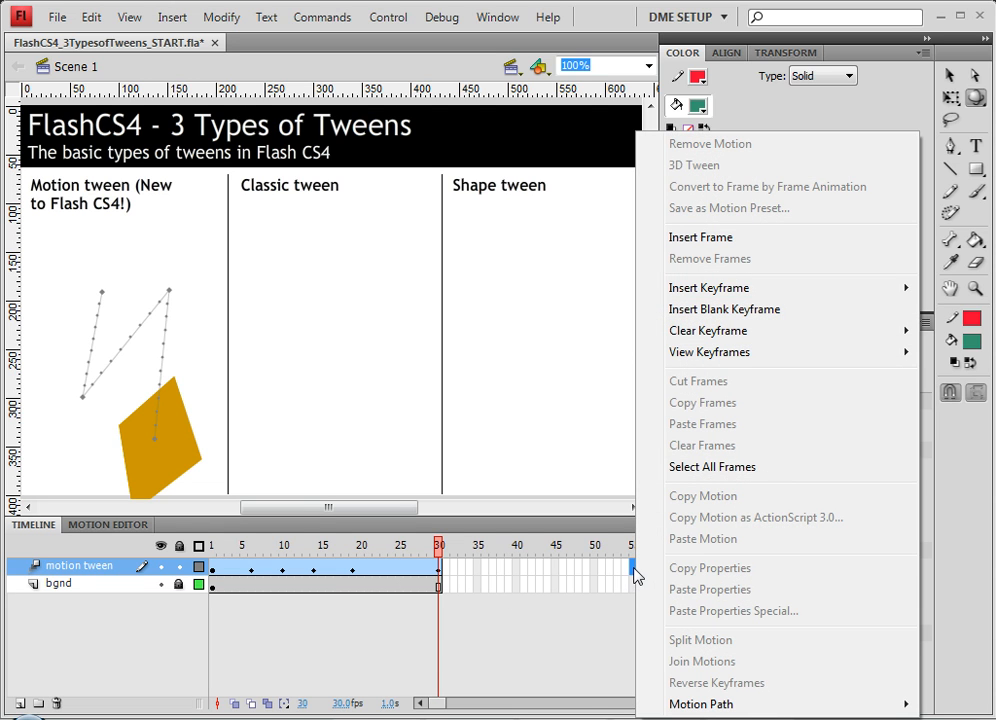
pyautogui.click(712, 237)
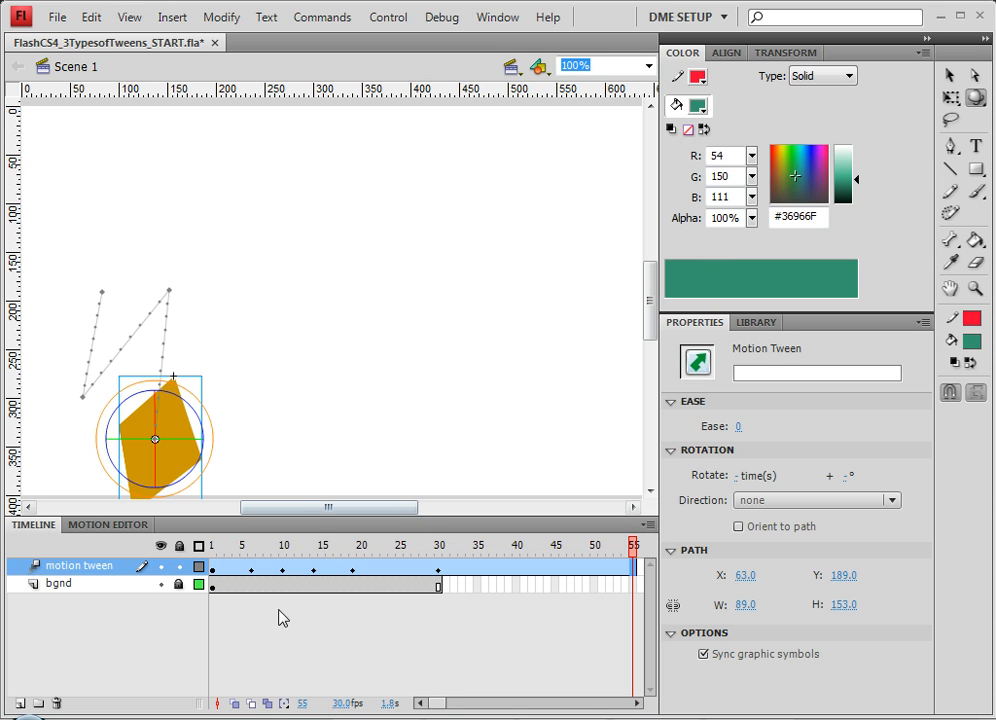
pyautogui.rightClick(634, 590)
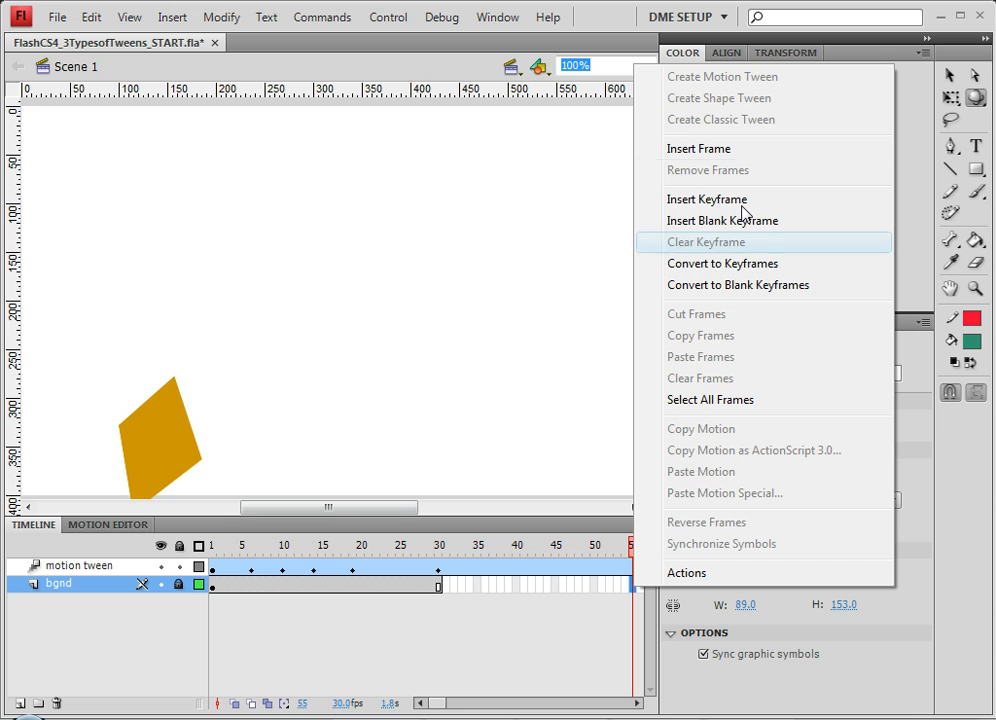
pyautogui.click(699, 148)
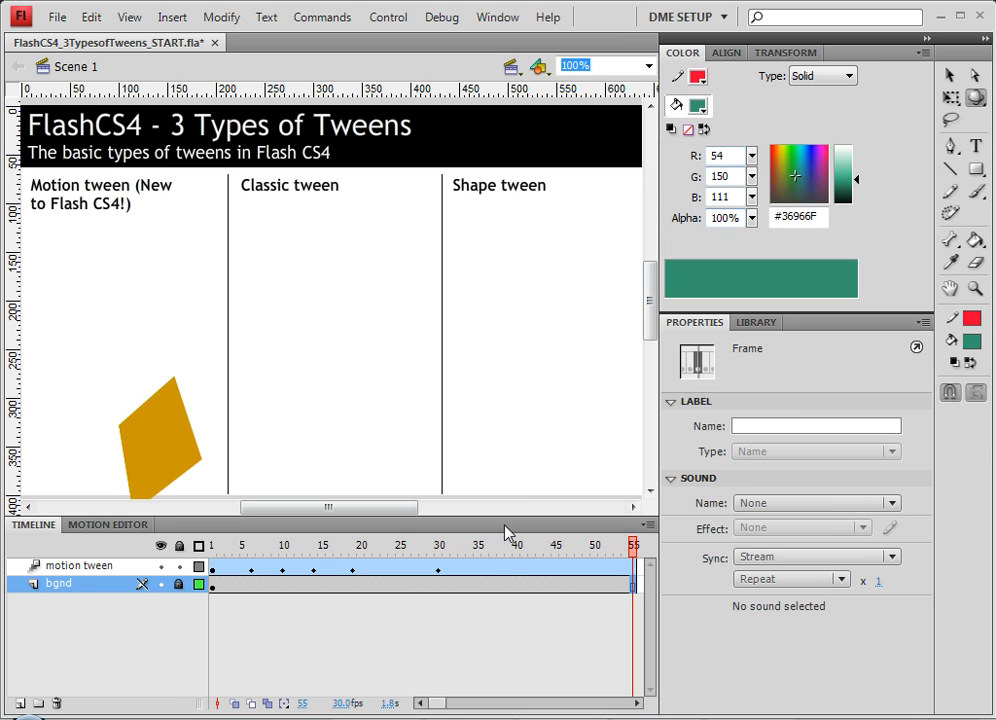
# Step: At frame 43, rotate the box in 3D and move it up near the start of its motion path
pyautogui.moveTo(547, 553)
pyautogui.mouseDown()
pyautogui.moveTo(211, 553)
pyautogui.moveTo(540, 562)
pyautogui.mouseUp()
pyautogui.click(541, 568)
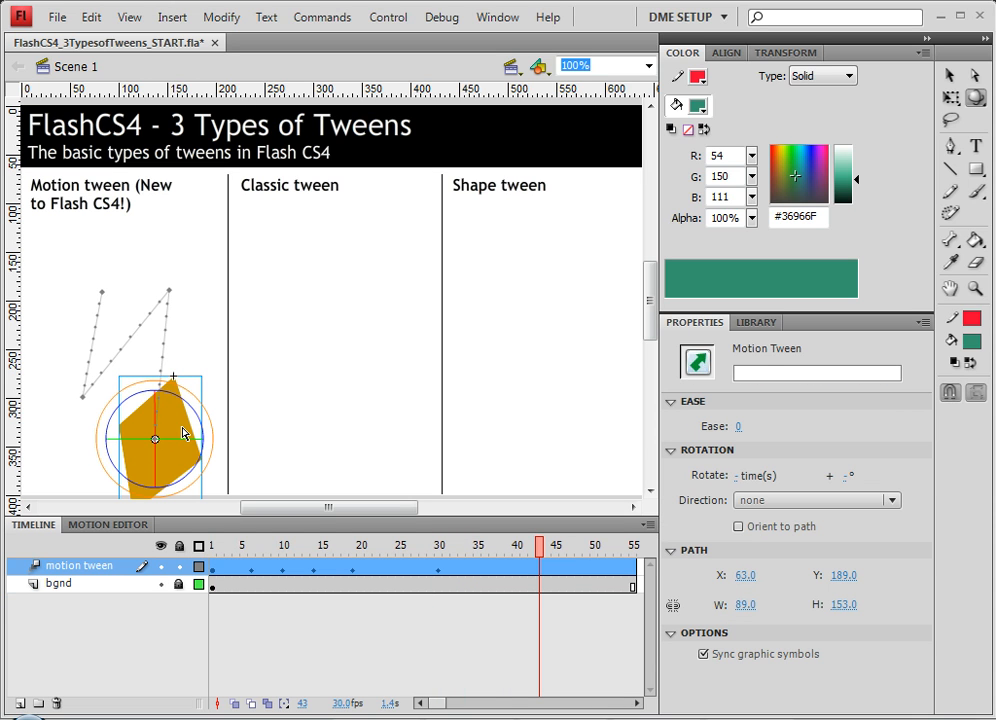
pyautogui.click(136, 398)
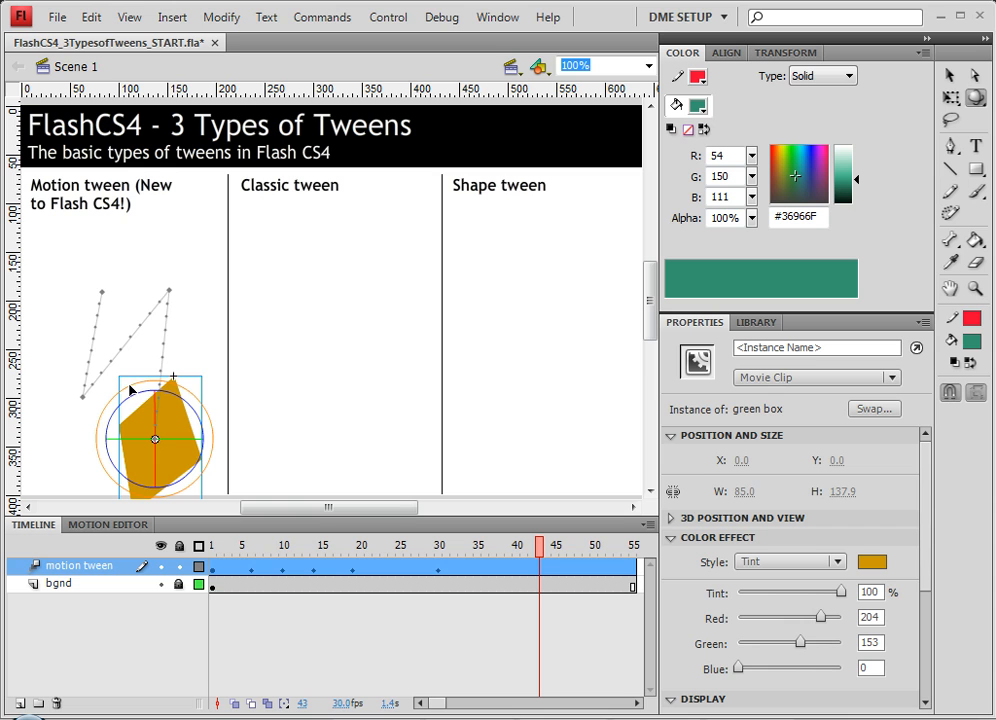
pyautogui.moveTo(131, 389); pyautogui.dragTo(213, 407)
pyautogui.press('v')
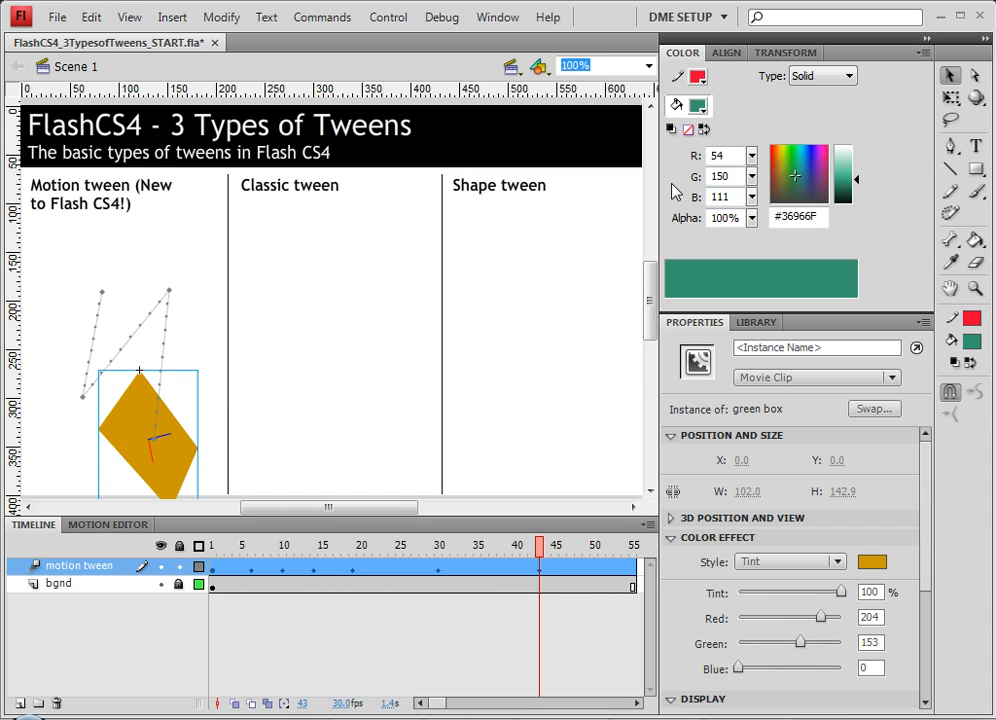
pyautogui.moveTo(133, 411); pyautogui.dragTo(84, 289)
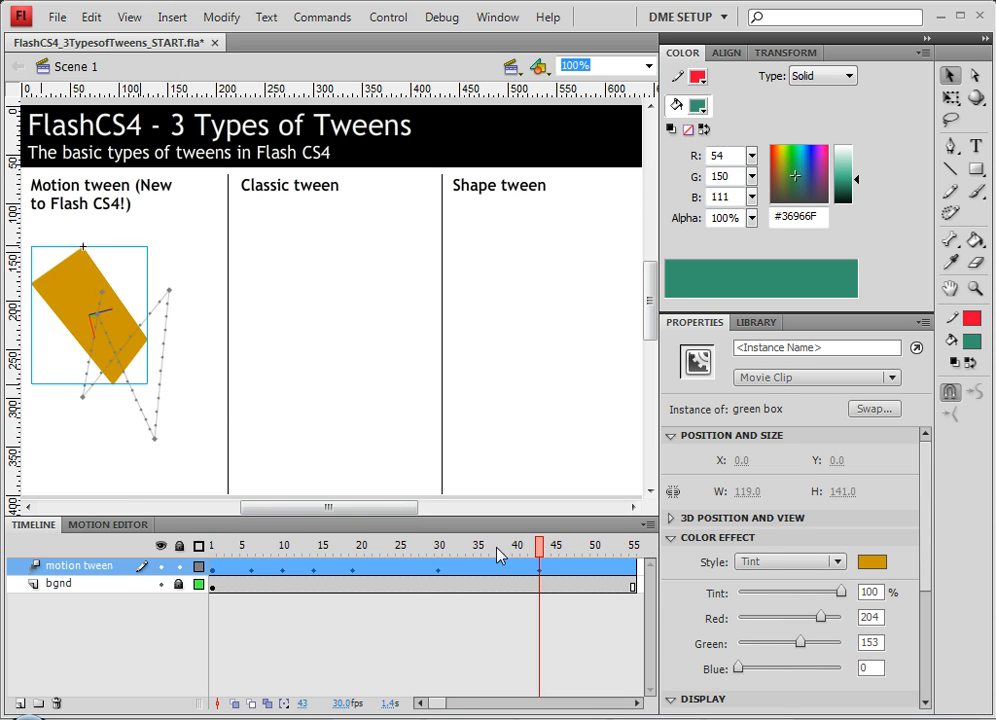
# Step: At frame 55, move the box to the upper middle of the Motion tween column and rotate it in 3D
pyautogui.moveTo(500, 555); pyautogui.dragTo(633, 547)
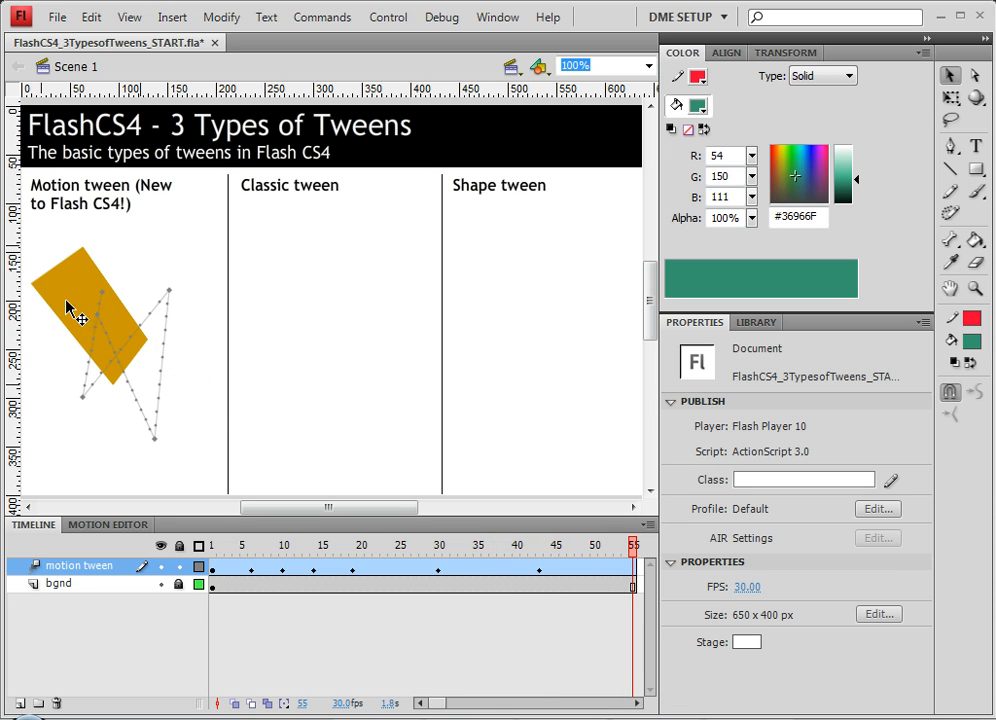
pyautogui.moveTo(68, 310); pyautogui.dragTo(115, 287)
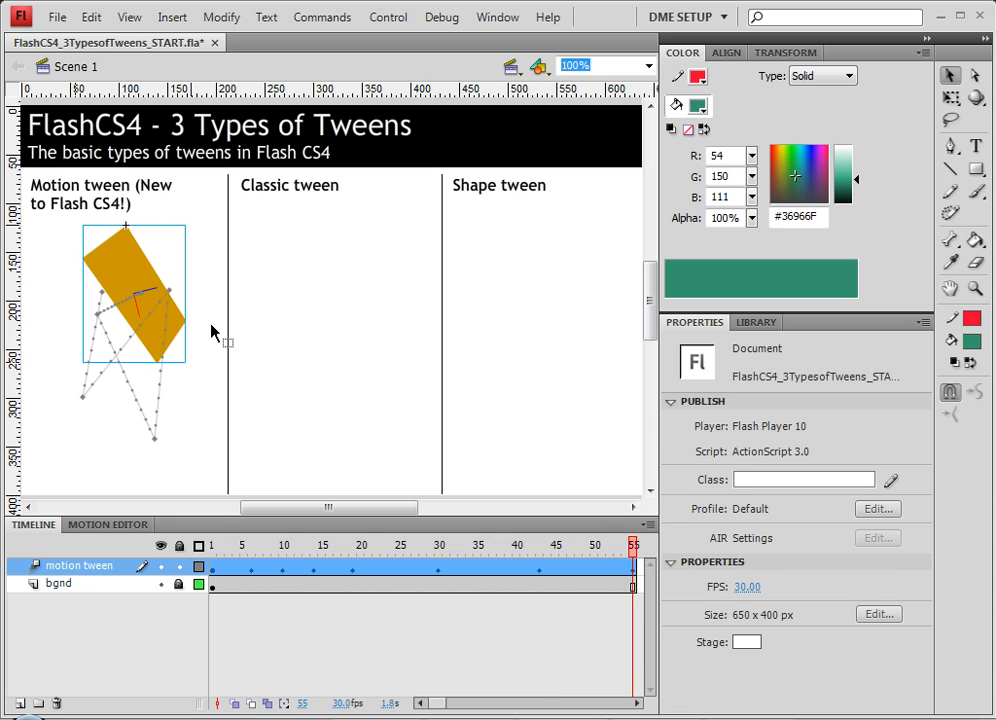
pyautogui.click(975, 99)
pyautogui.moveTo(105, 255); pyautogui.dragTo(180, 284)
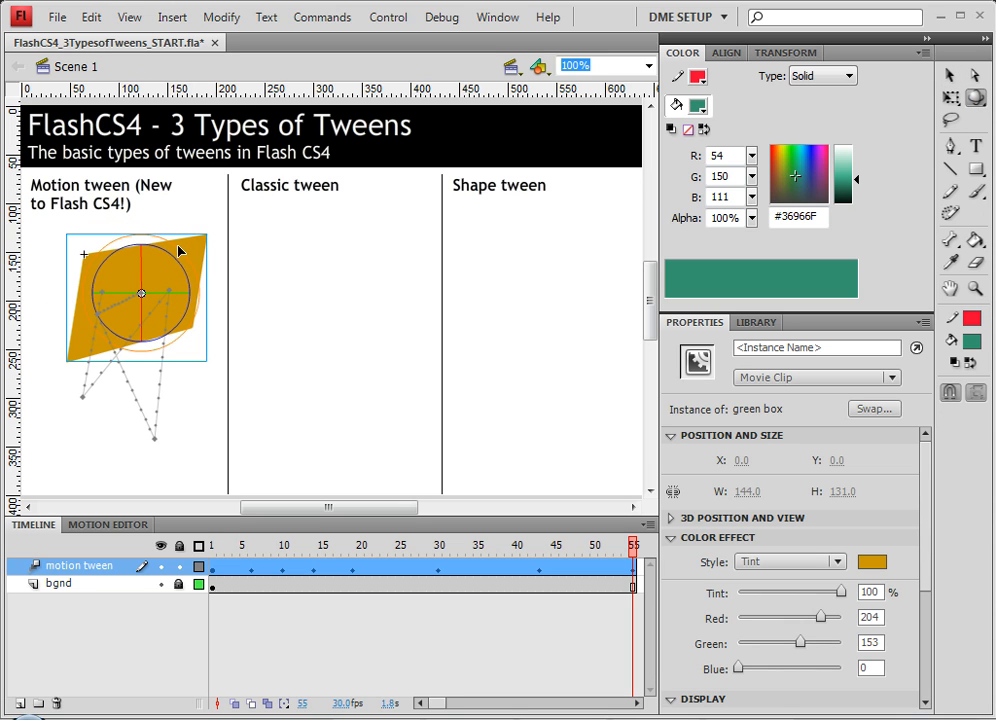
# Step: With the Free Transform tool active at frame 55, set the box's tint amount to 0%, and scrub back to frame 1
pyautogui.click(950, 97)
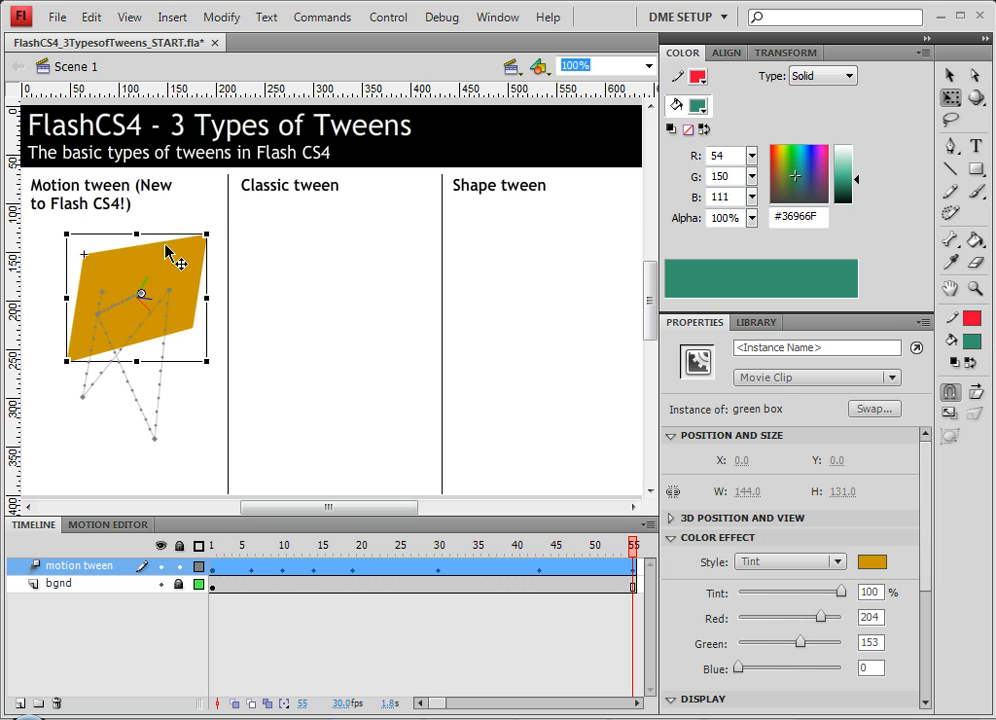
pyautogui.moveTo(174, 233)
pyautogui.mouseDown()
pyautogui.moveTo(215, 230)
pyautogui.moveTo(174, 234)
pyautogui.mouseUp()
pyautogui.moveTo(840, 592); pyautogui.dragTo(726, 605)
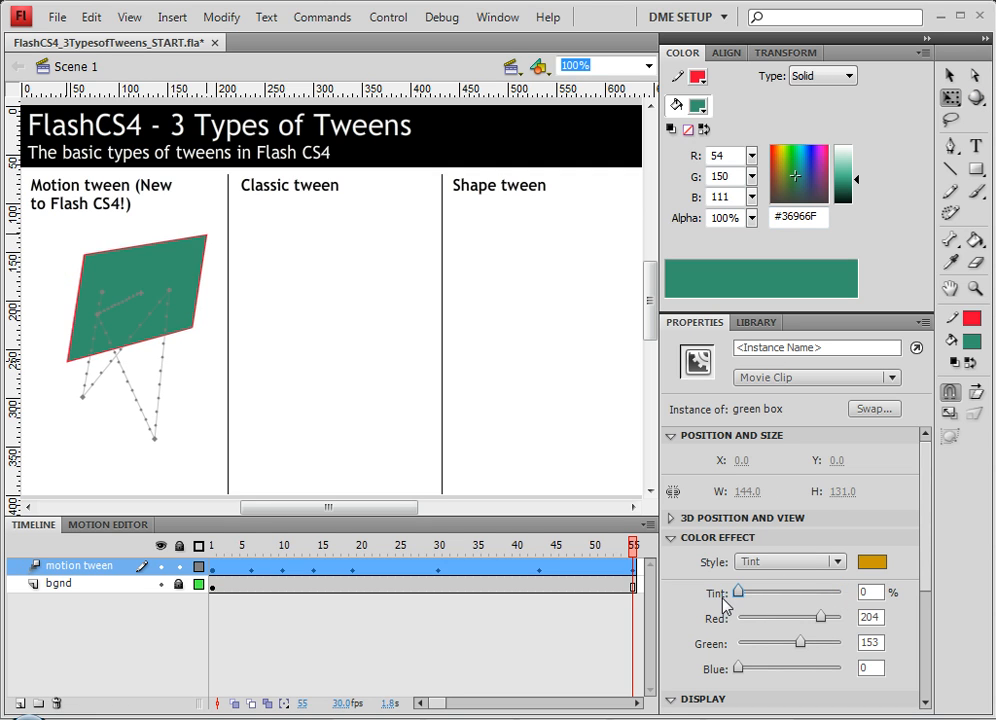
pyautogui.moveTo(611, 549); pyautogui.dragTo(197, 560)
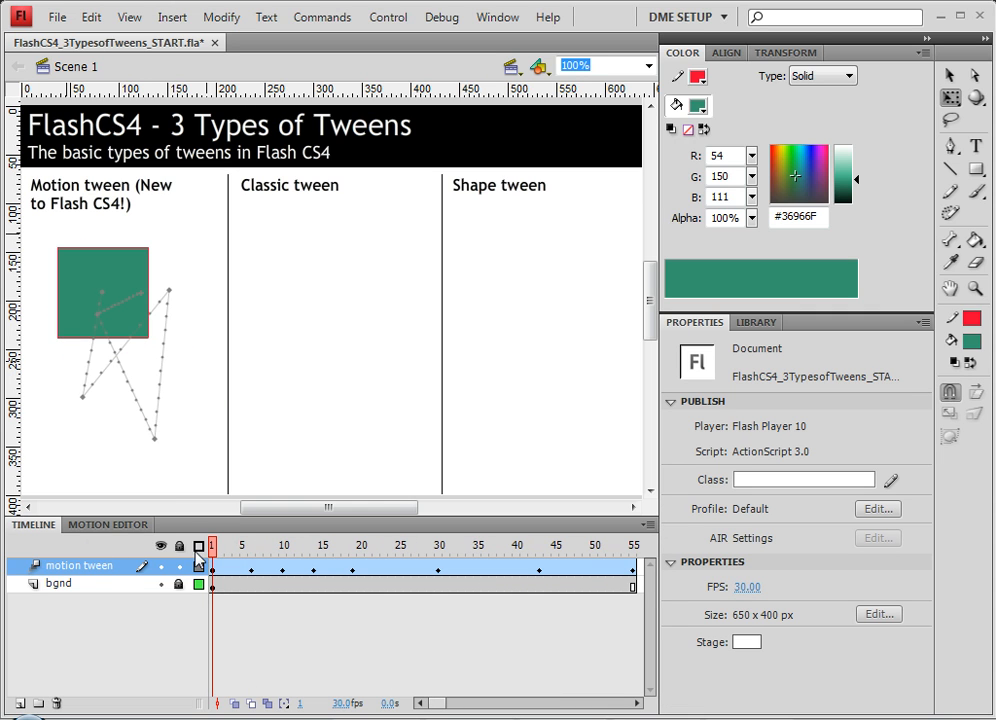